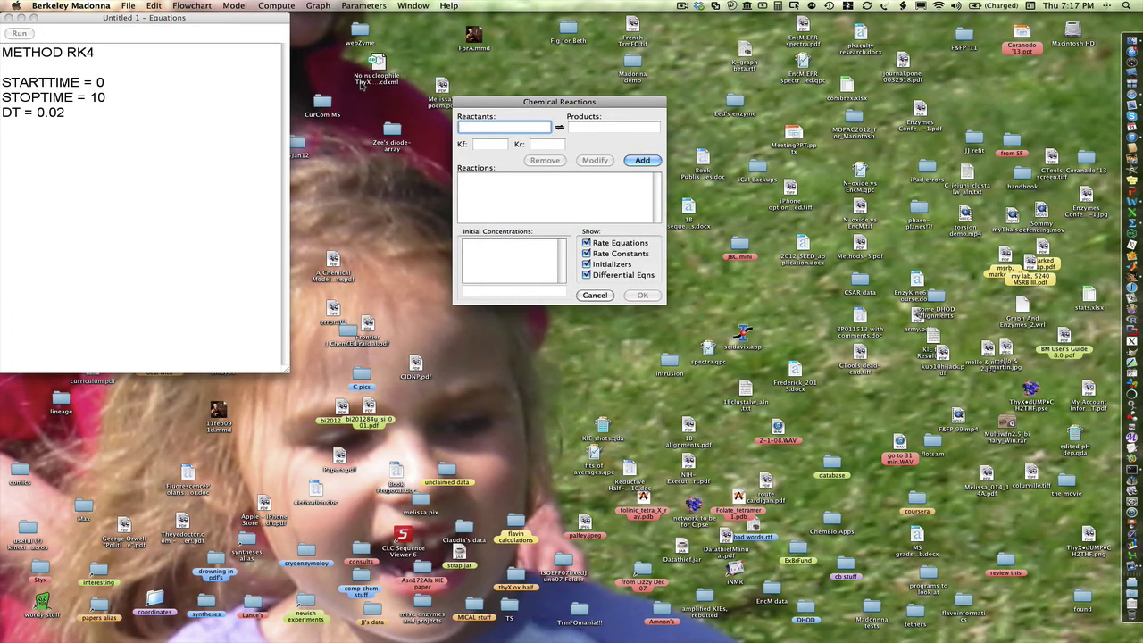
- Add the reaction Eox + benzoate ⇌ Complex with Kf 2e6 and Kr 70
type("Eox + benzoate")
key("Tab")
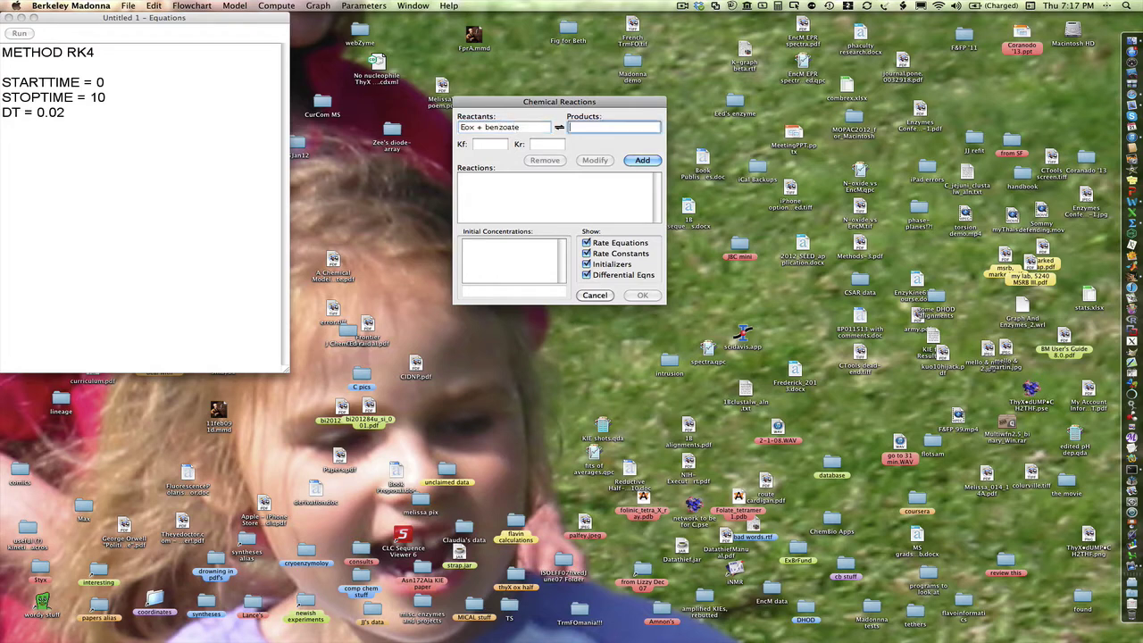
type("Complex")
key("Tab")
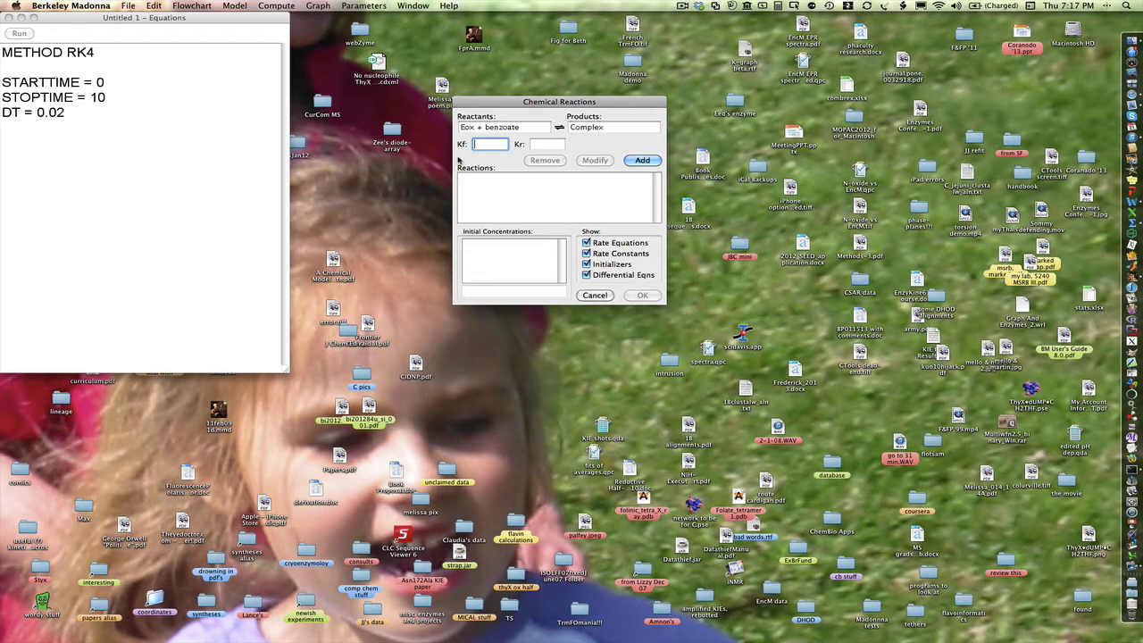
type("2e6")
left_click(546, 144)
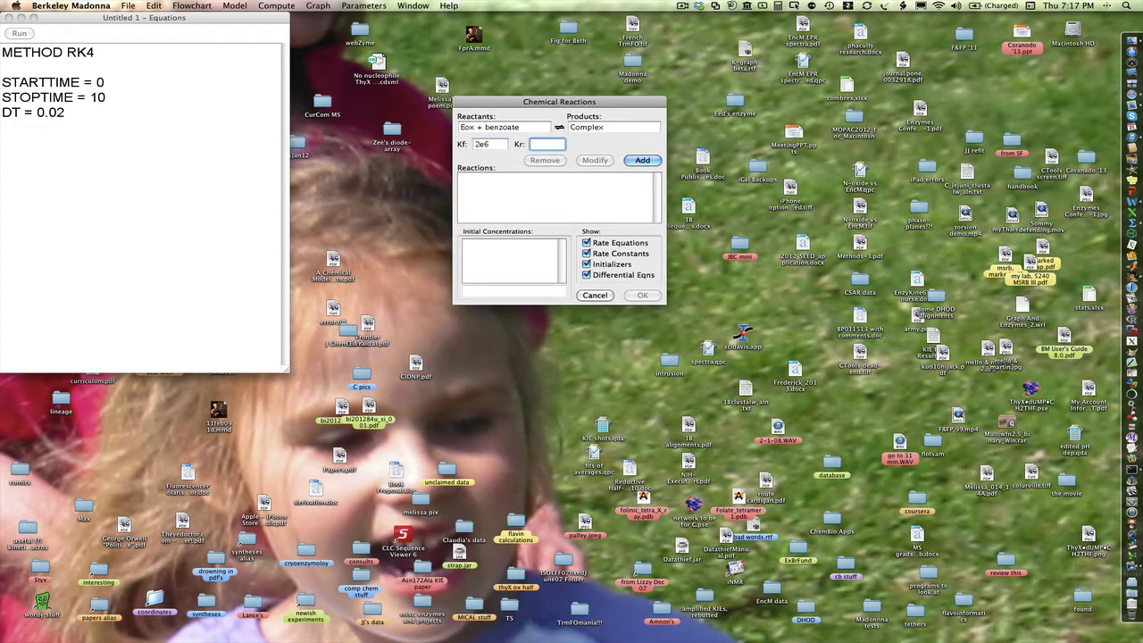
type("70")
key("Return")
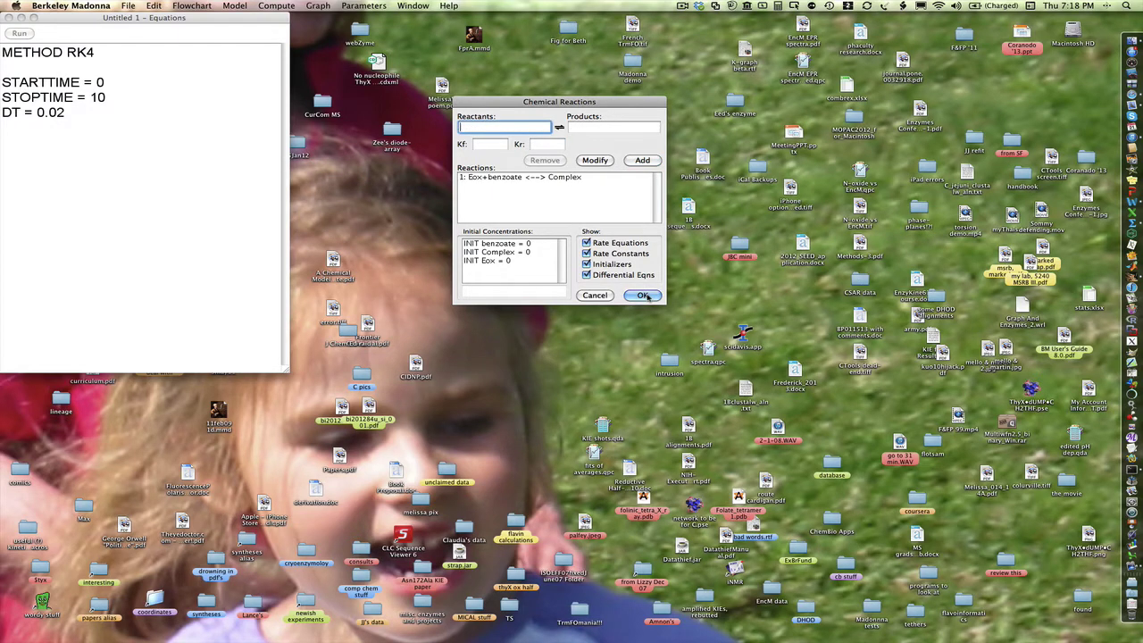
- Enter 150e-6 as the initial concentration for both benzoate and Eox
left_click(513, 244)
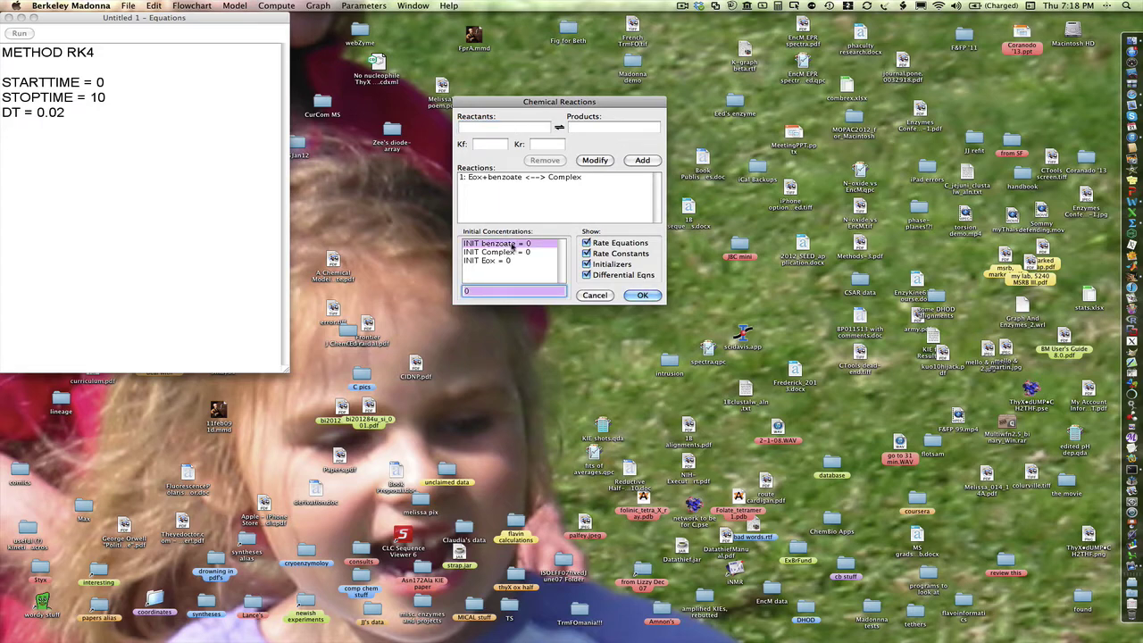
type("150e")
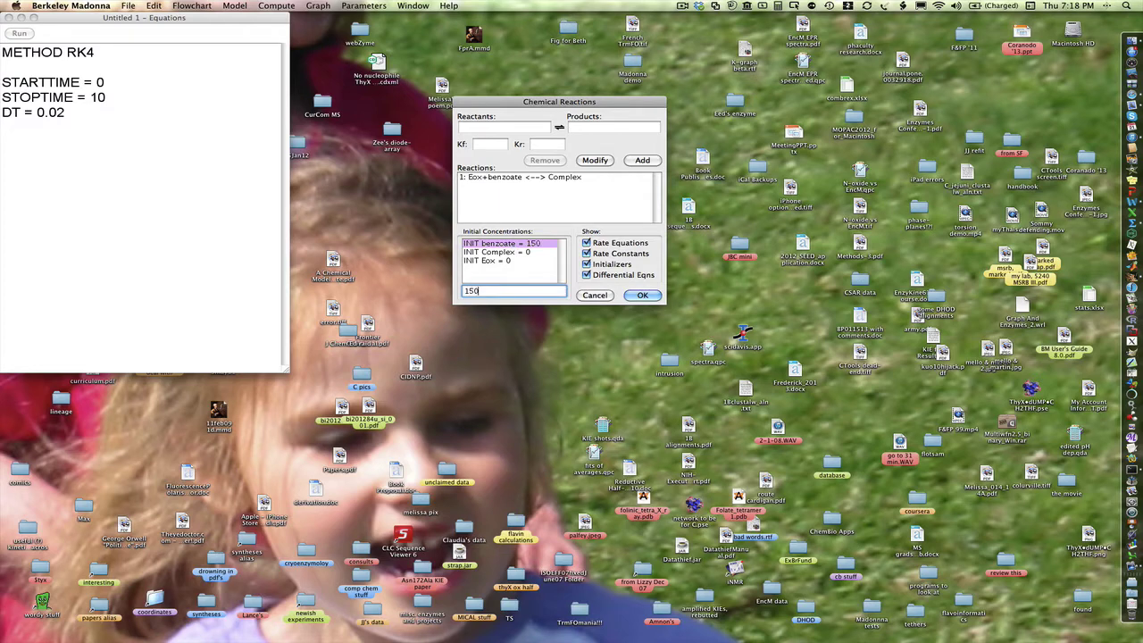
type("-6")
left_click(490, 261)
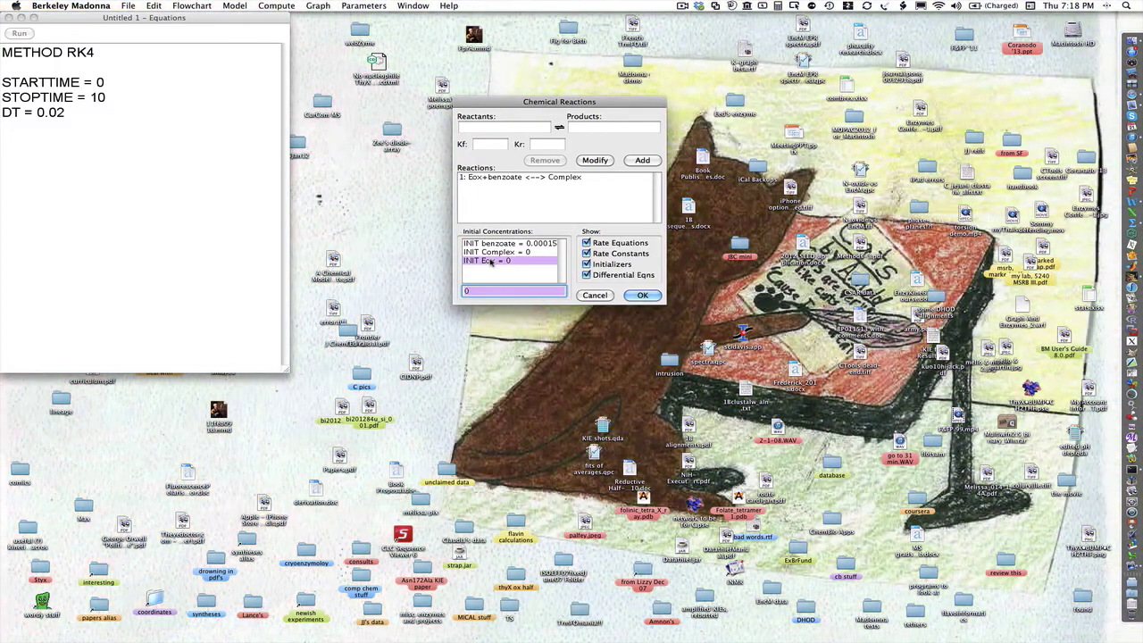
type("150e")
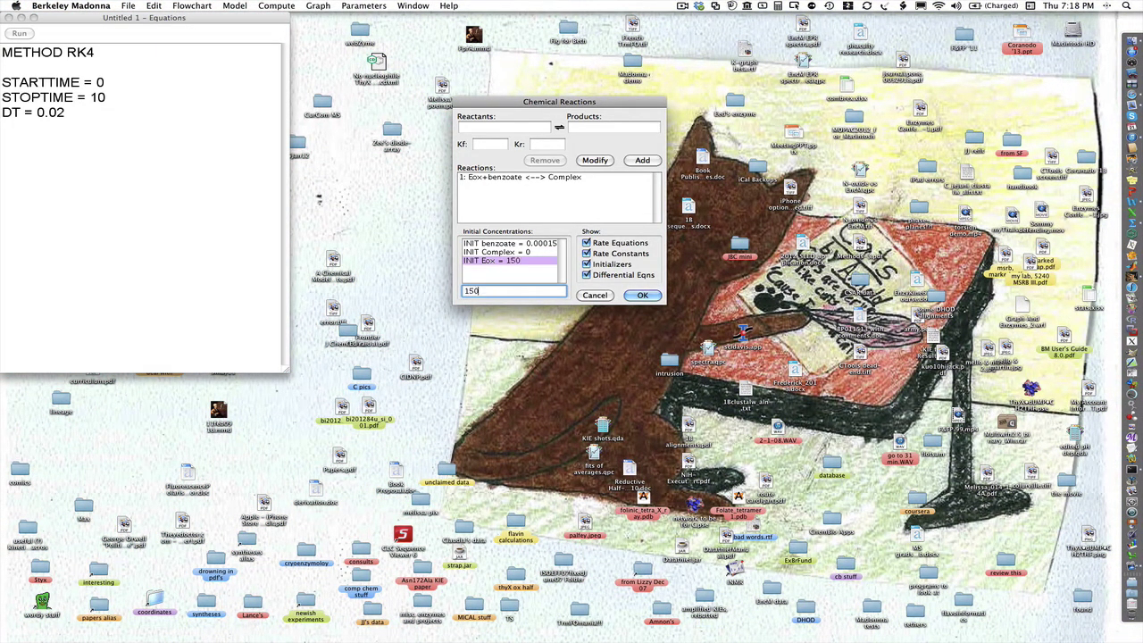
type("-6")
- Accept the reaction so its rate equations are inserted into the Equations window
left_click(641, 301)
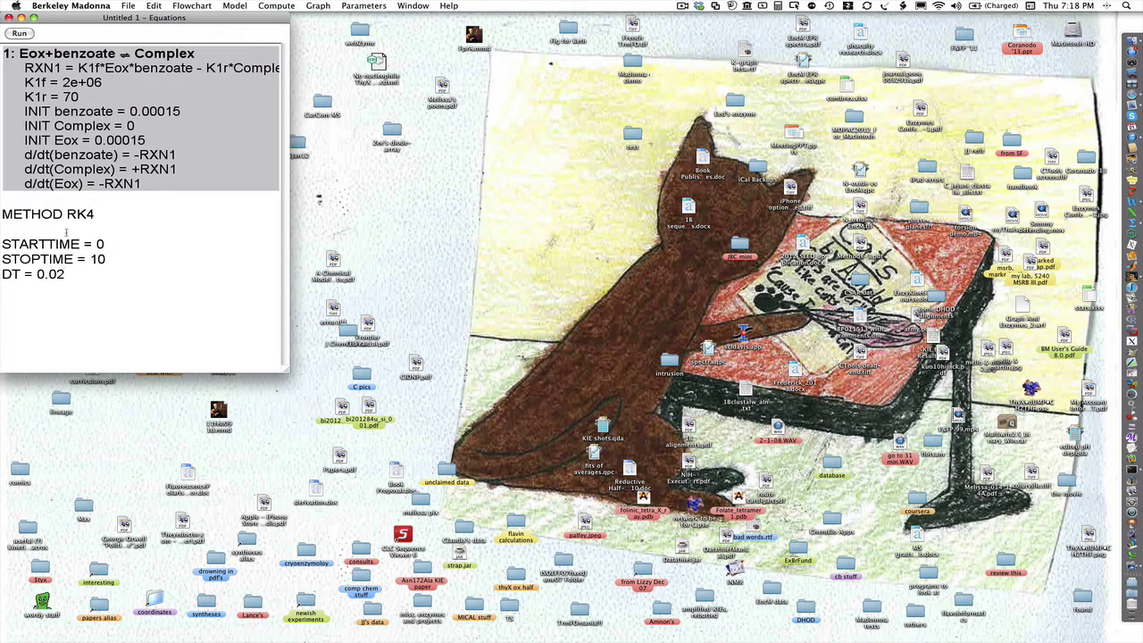
left_click_drag(3, 214, 75, 291)
mouse_move(162, 19)
left_mouse_down()
mouse_move(193, 19)
mouse_move(177, 18)
left_mouse_up()
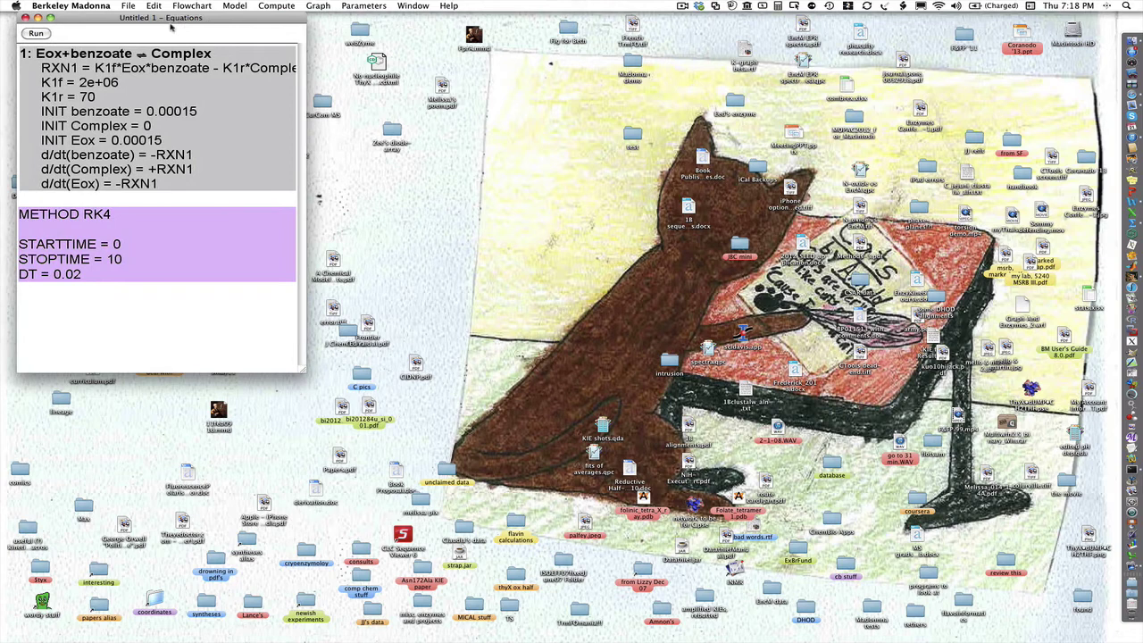
left_click(95, 289)
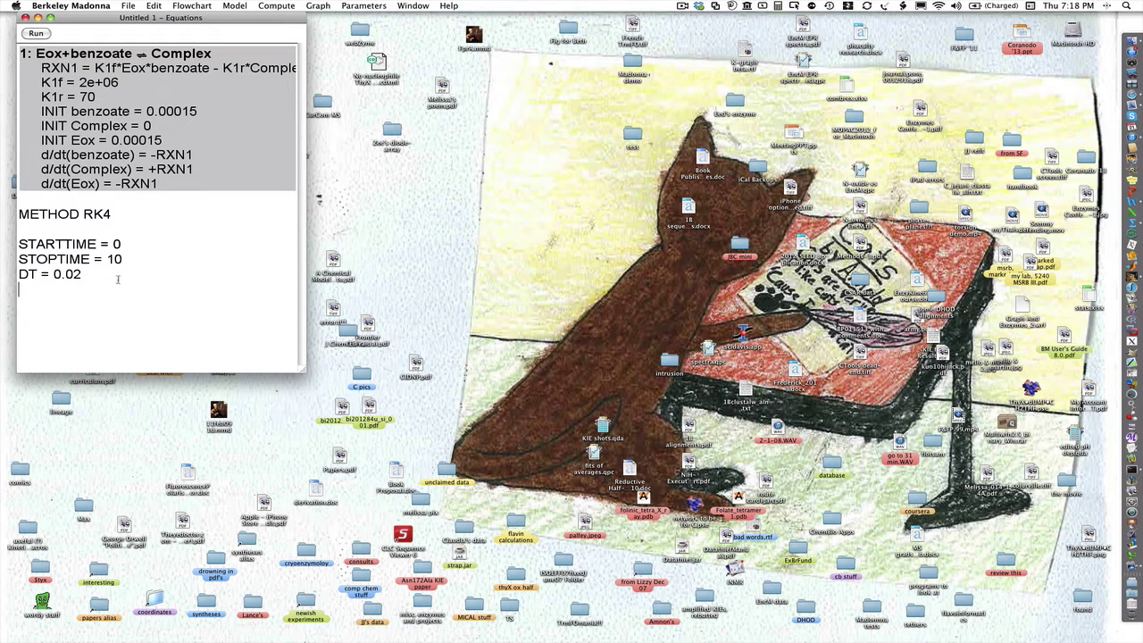
- Change STOPTIME from 10 to 0.2 and DT to 0.001
left_click_drag(108, 259, 124, 259)
type("0.2")
left_click_drag(74, 274, 82, 274)
type("01")
- Add lines A = ex1*Eox + ex2*Complex, ex1 = 4594 and ex2 = 9716 below DT
key("Return")
type("A = ex1*Eox ")
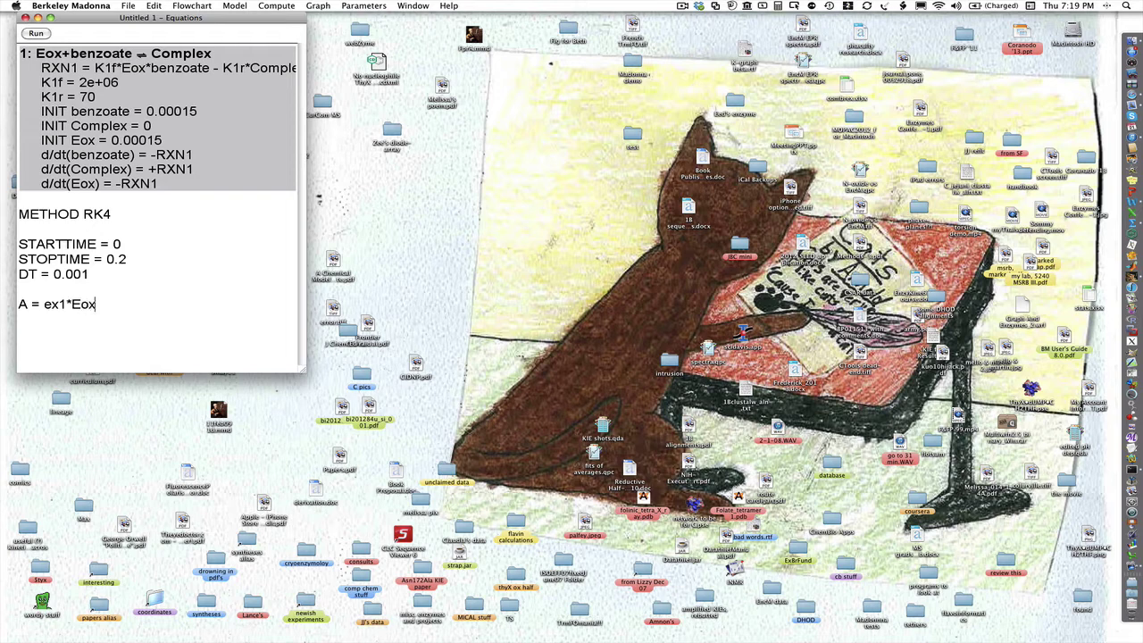
type("+ ex2*Complex")
key("Return")
type("ex1")
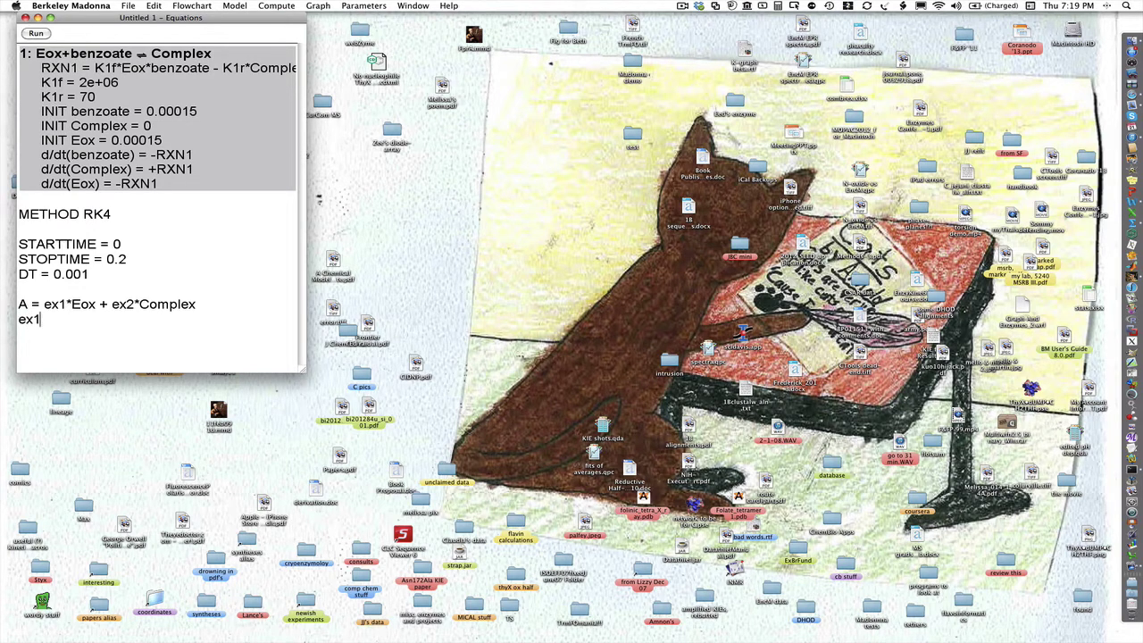
type(" = 4594")
key("Return")
type("ex2 ")
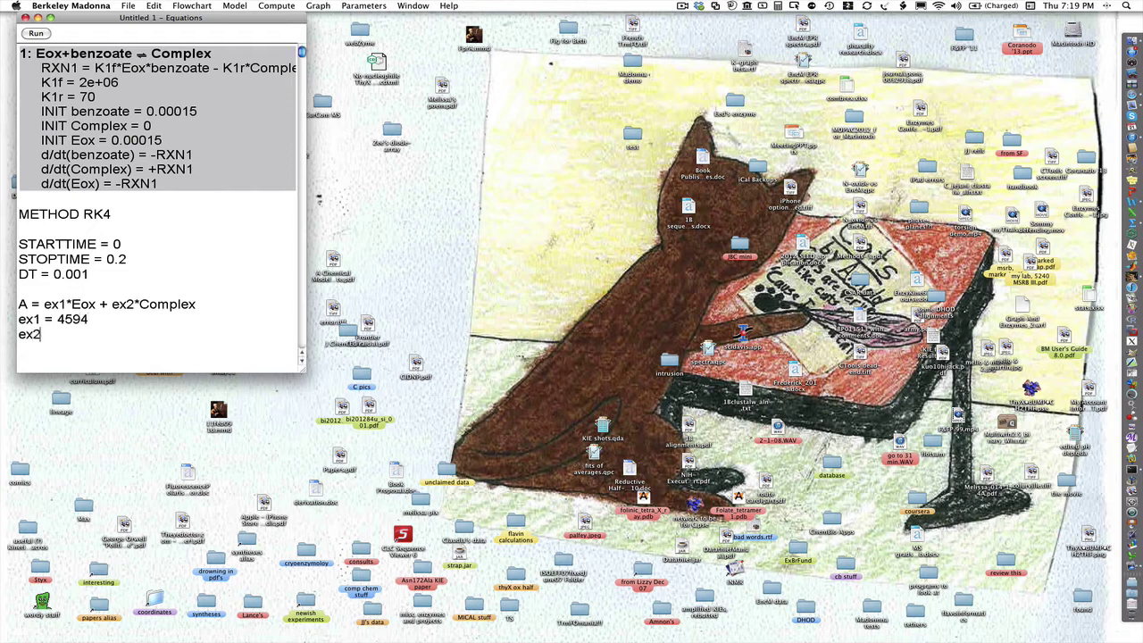
type("= 9716")
- Import 150-150.txt from HW 2 > fitting with Madonna as a vector dataset
left_click(236, 6)
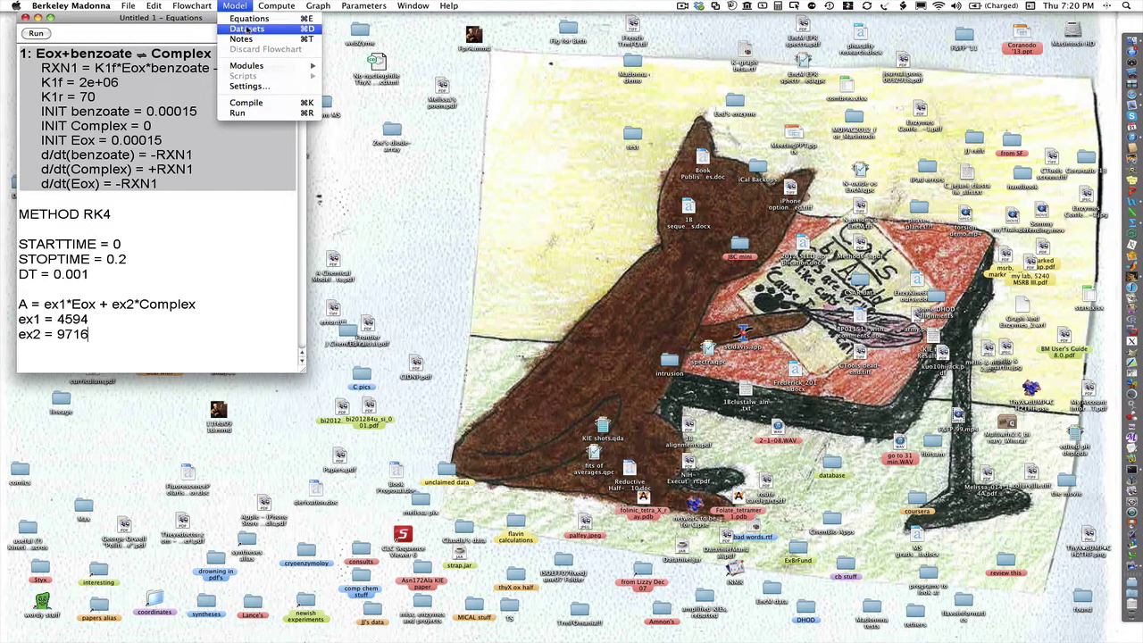
left_click(246, 29)
left_click_drag(149, 21, 456, 19)
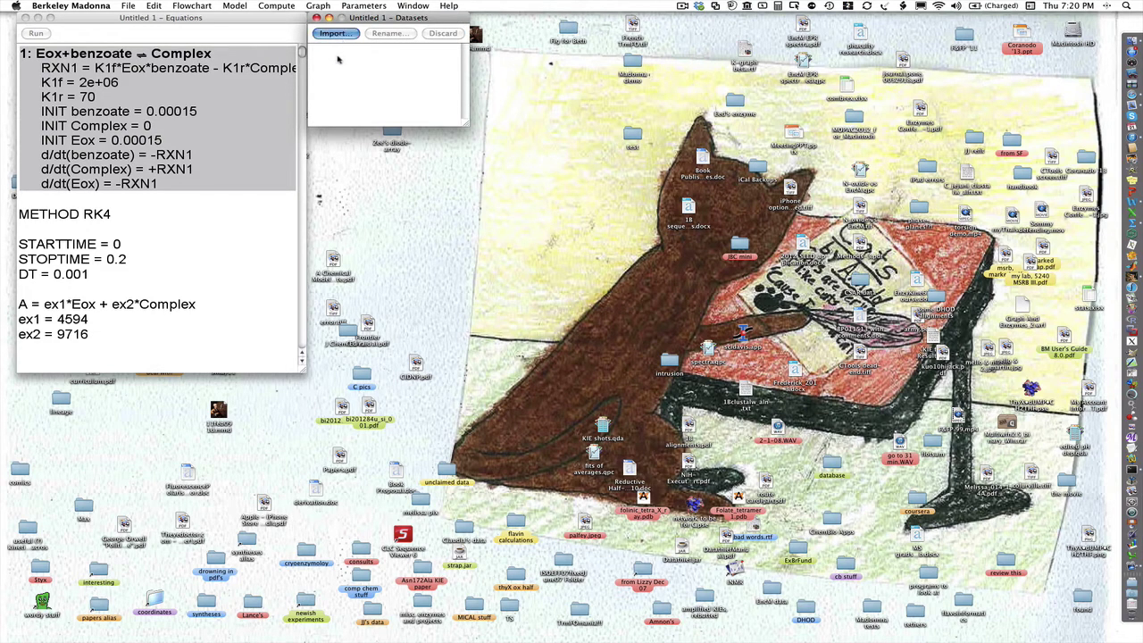
key("Return")
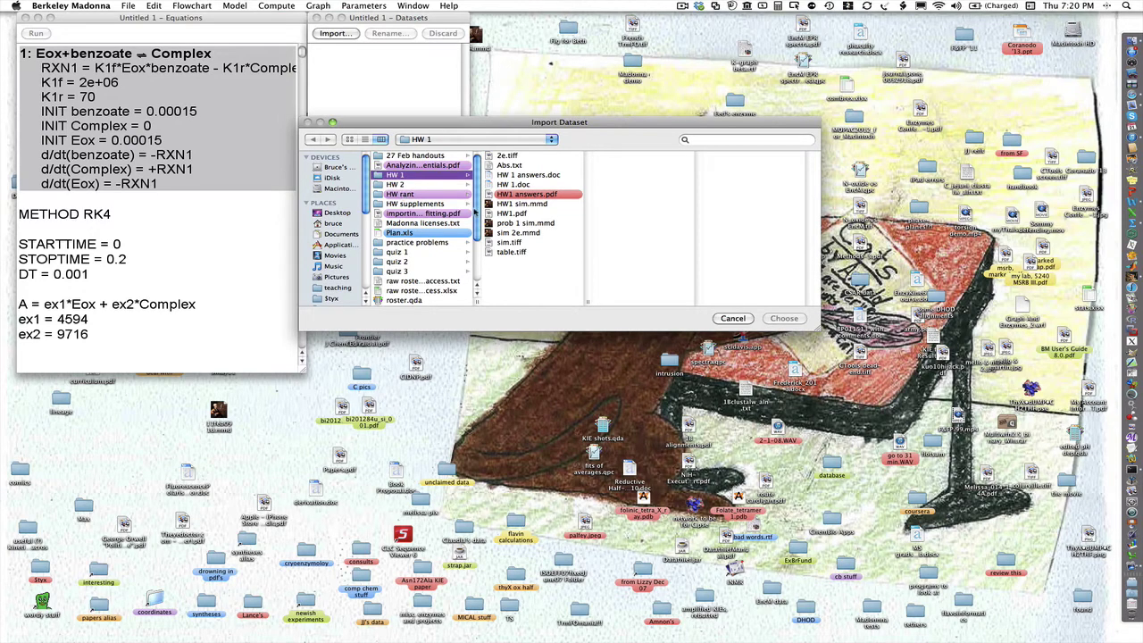
left_click(401, 184)
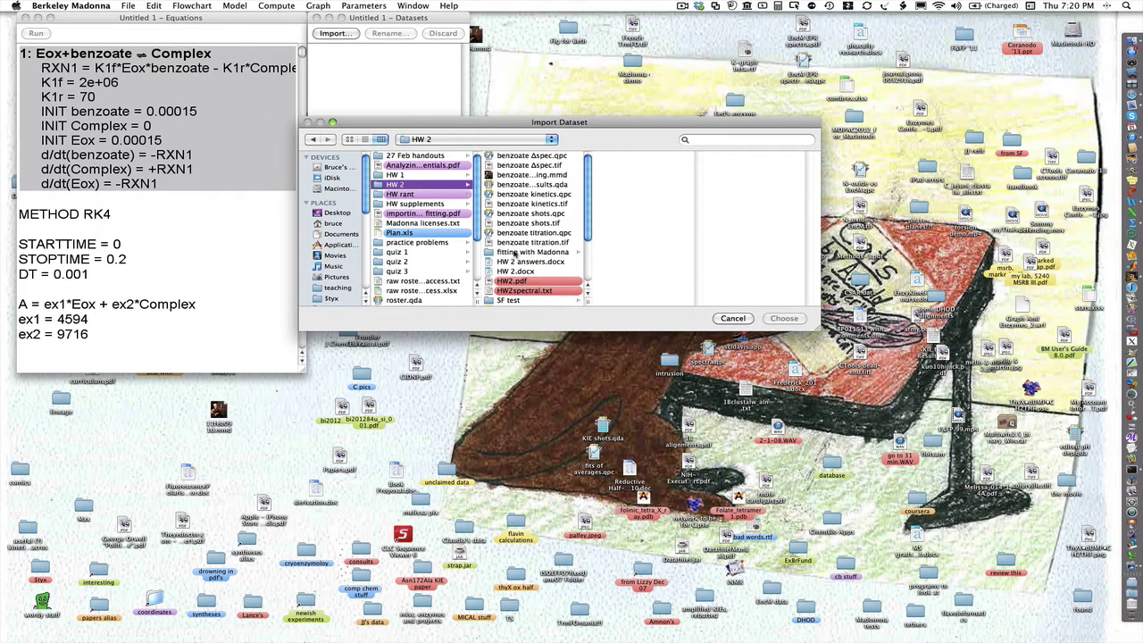
scroll(515, 254, "down", 3)
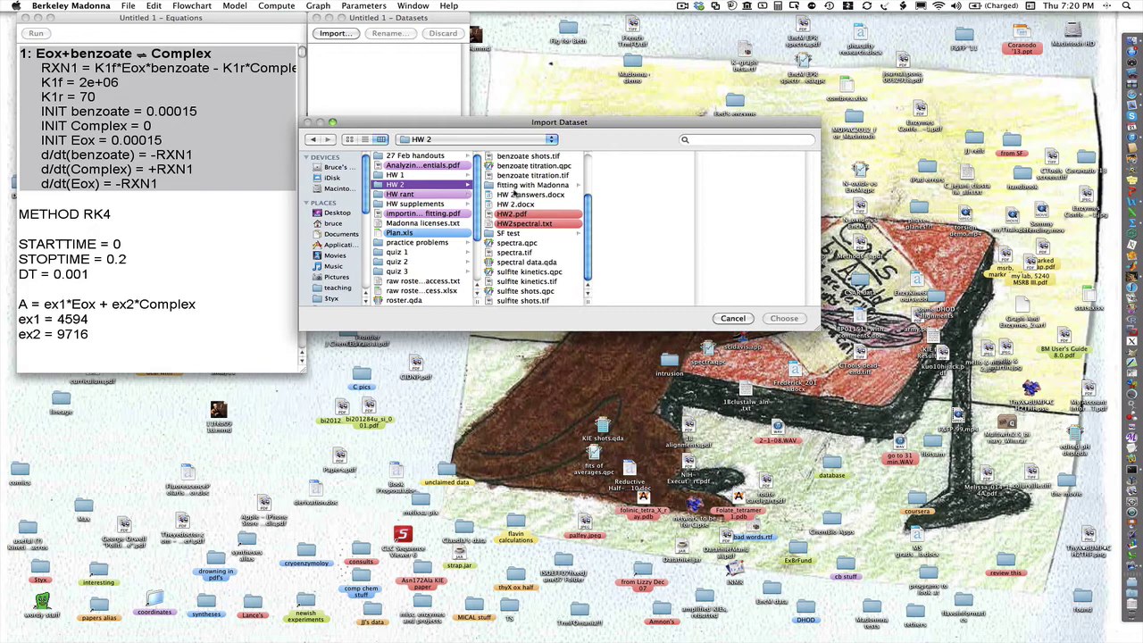
left_click(518, 186)
left_click(645, 157)
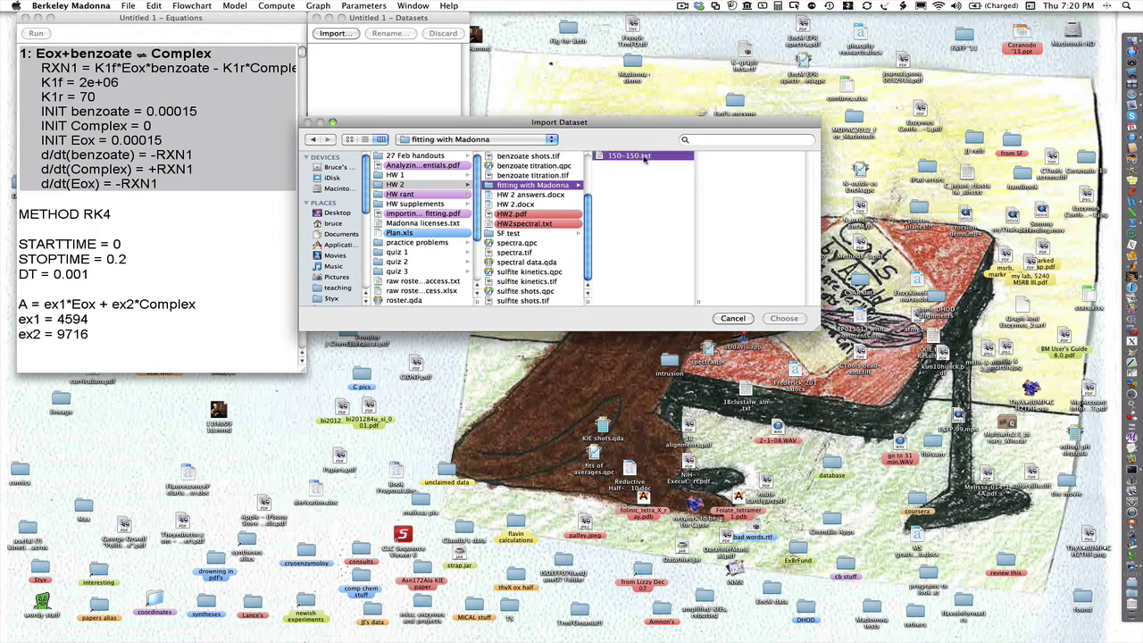
double_click(644, 158)
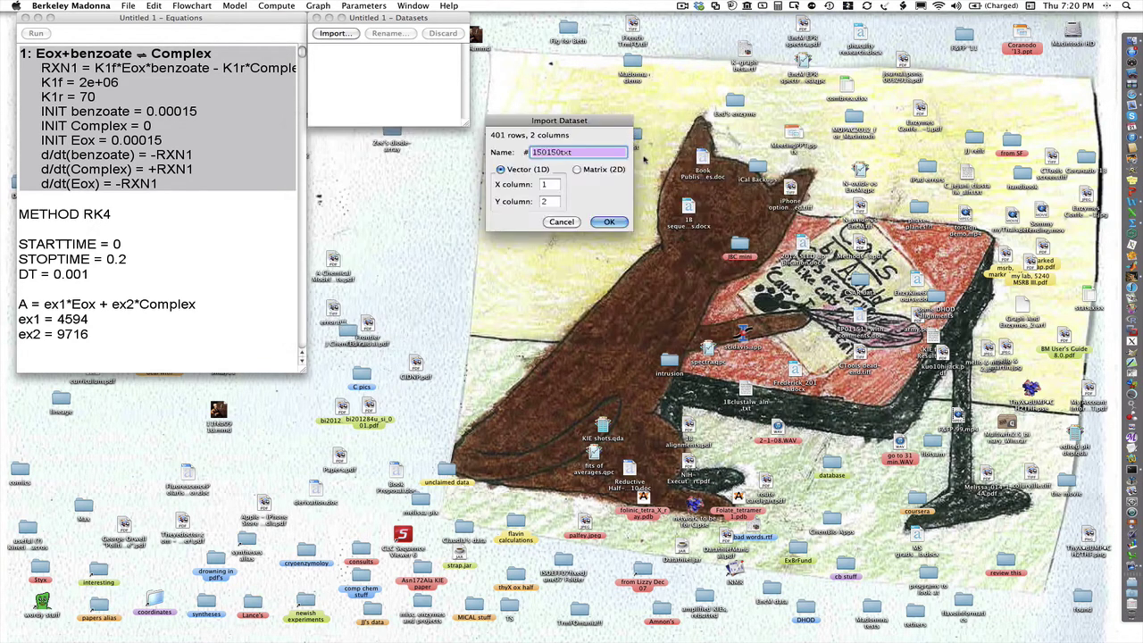
left_click(605, 223)
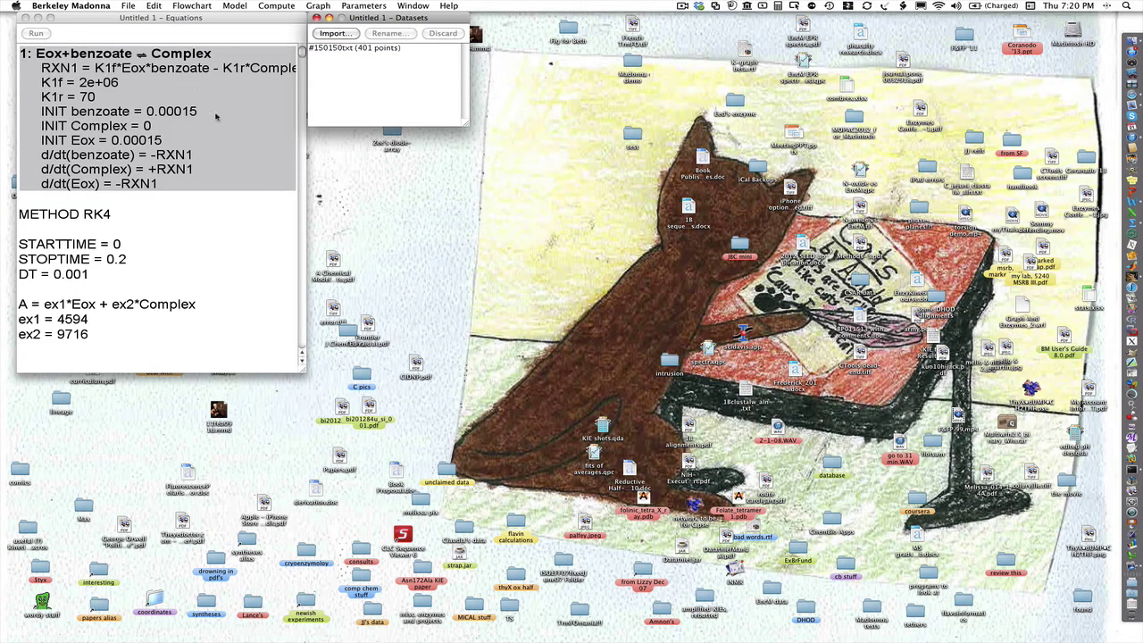
- Run the model and graph only absorbance A versus TIME, hiding RXN1 and benzoate
left_click(36, 33)
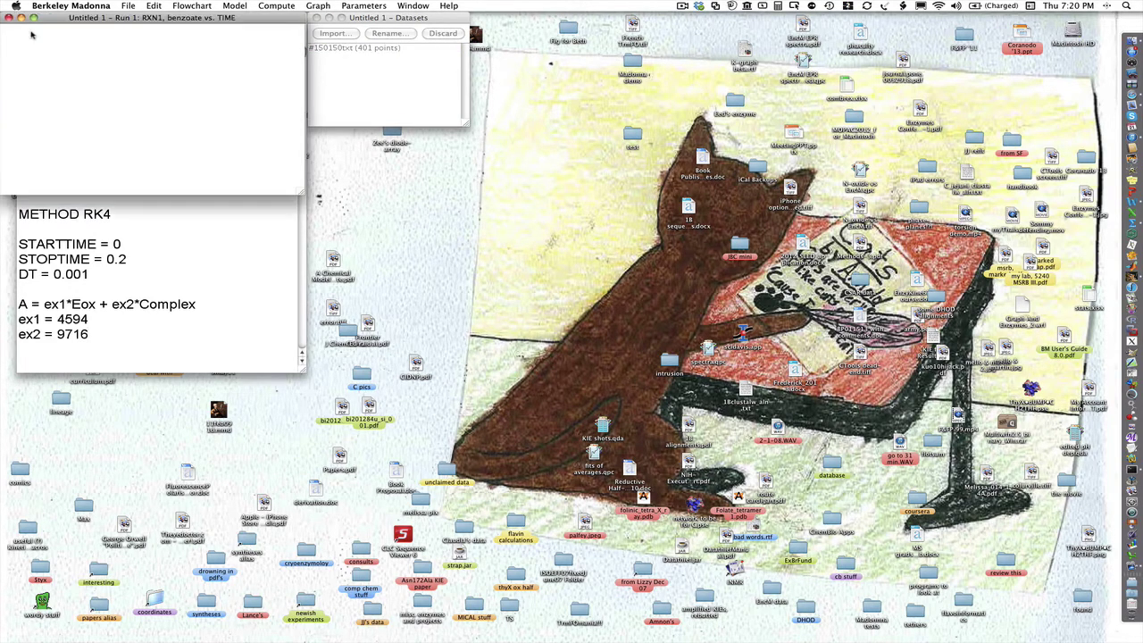
left_click_drag(204, 17, 509, 132)
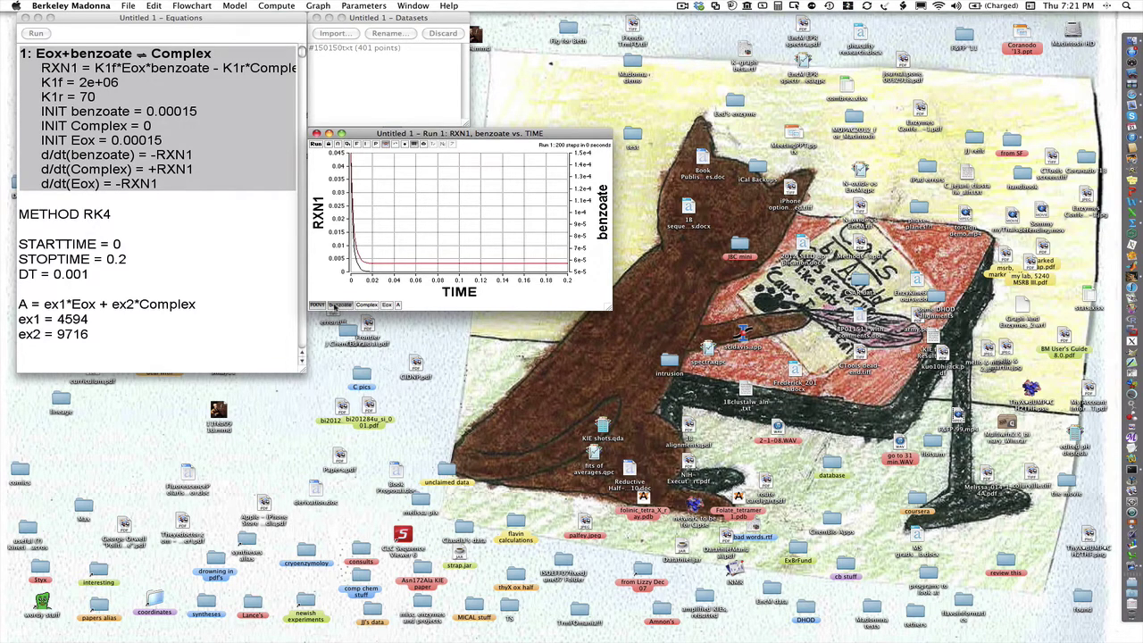
left_click(323, 308)
left_click(317, 308)
left_click(338, 308)
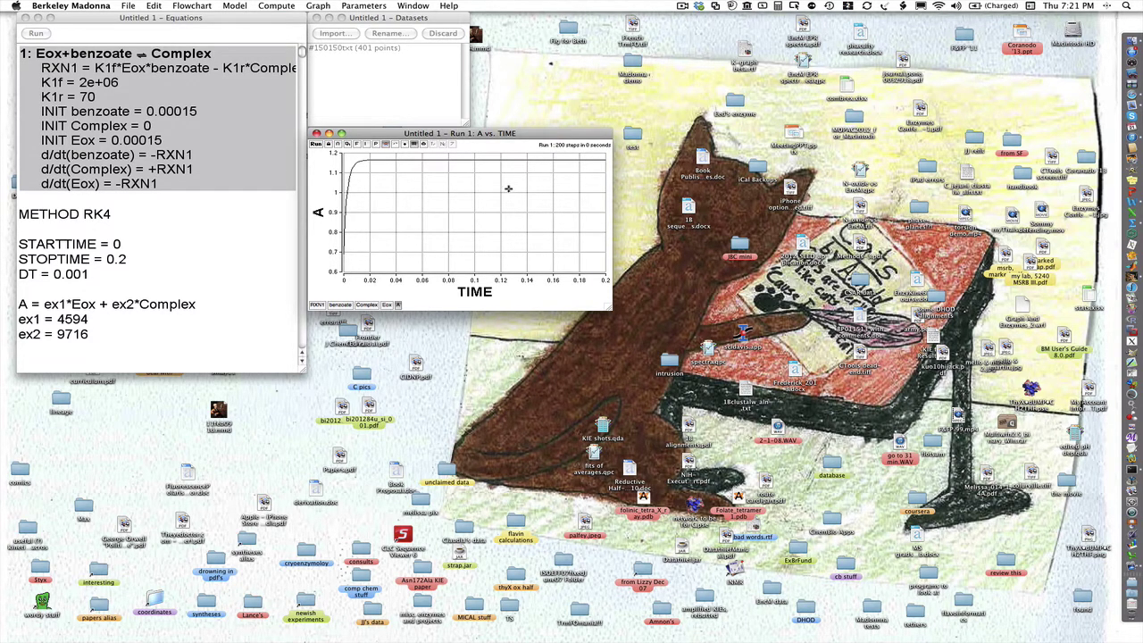
left_click(318, 7)
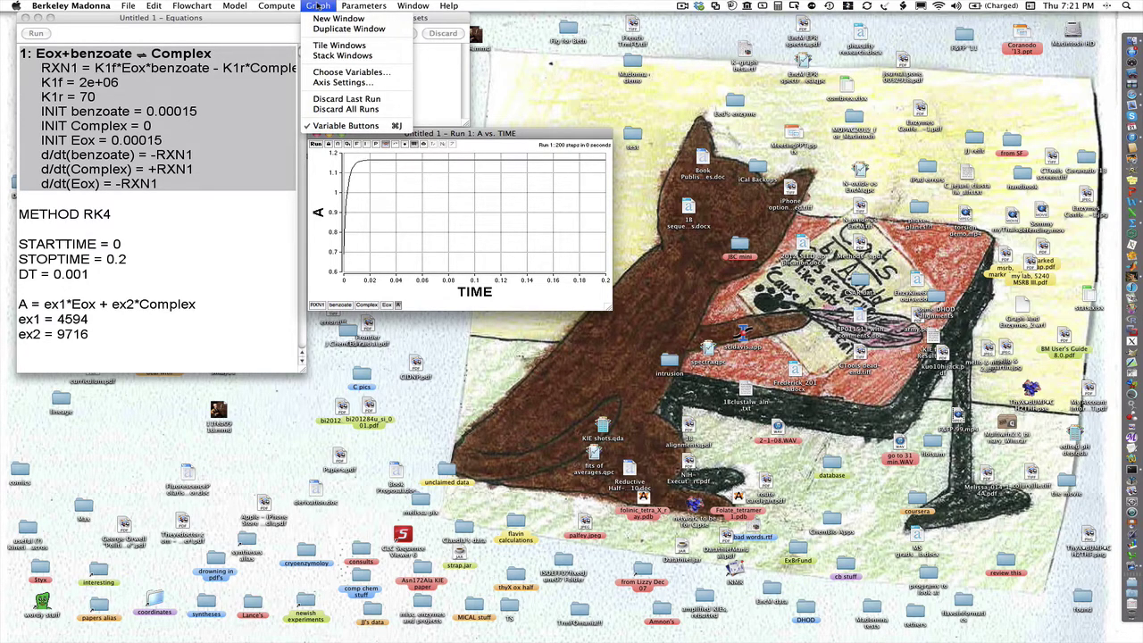
- Add the #150150txt dataset to the graph's Y axes alongside A, then open axis settings
left_click(382, 74)
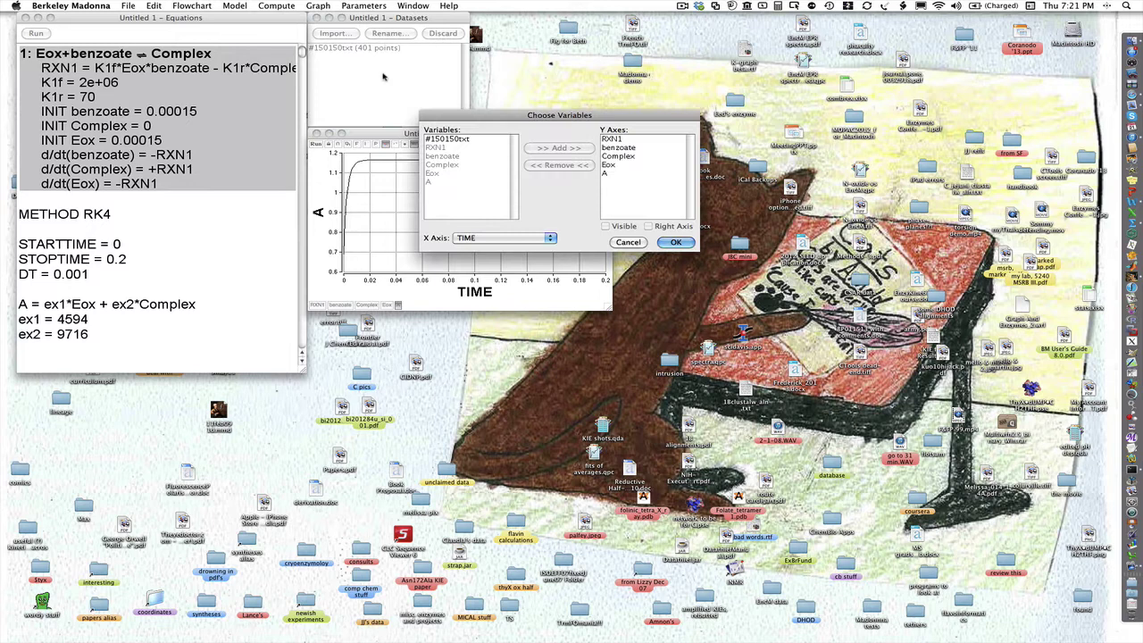
left_click(455, 140)
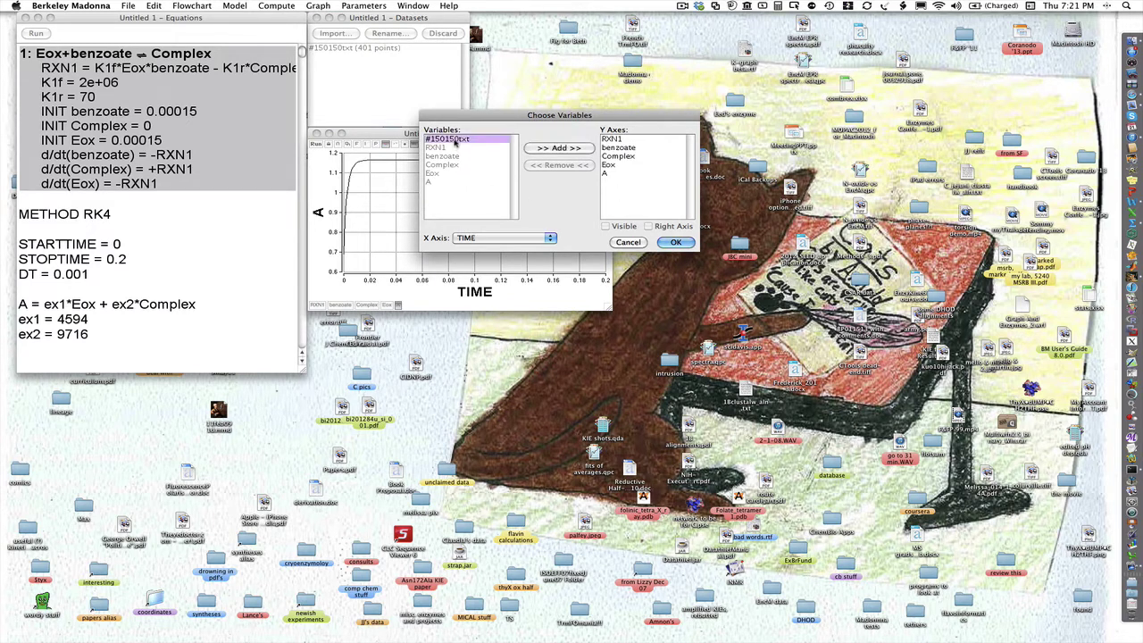
left_click(559, 149)
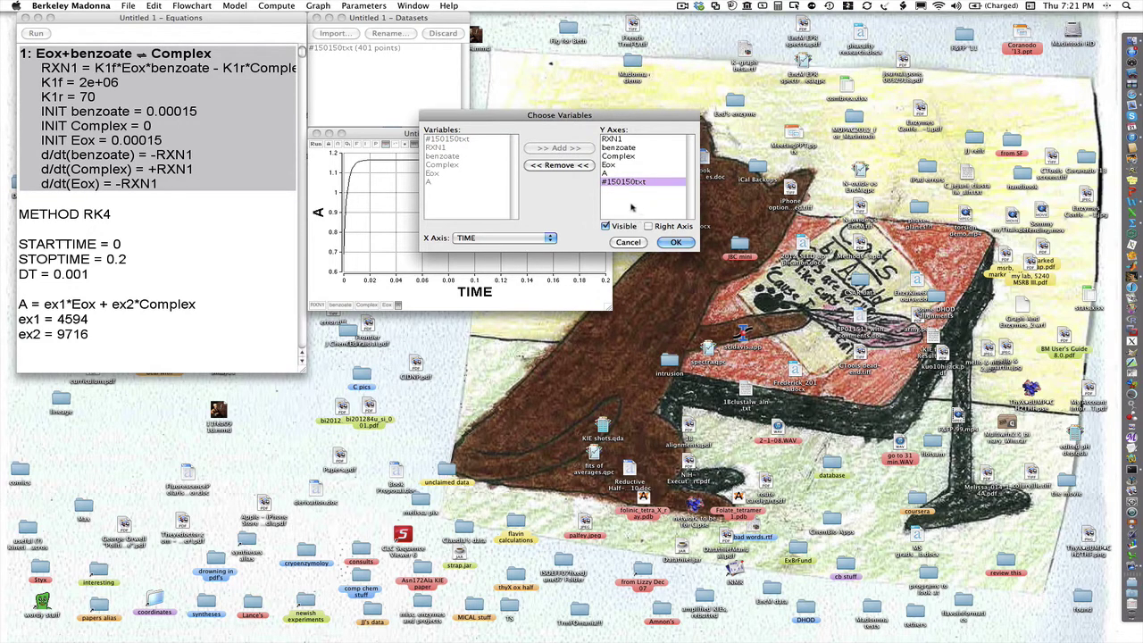
left_click(676, 242)
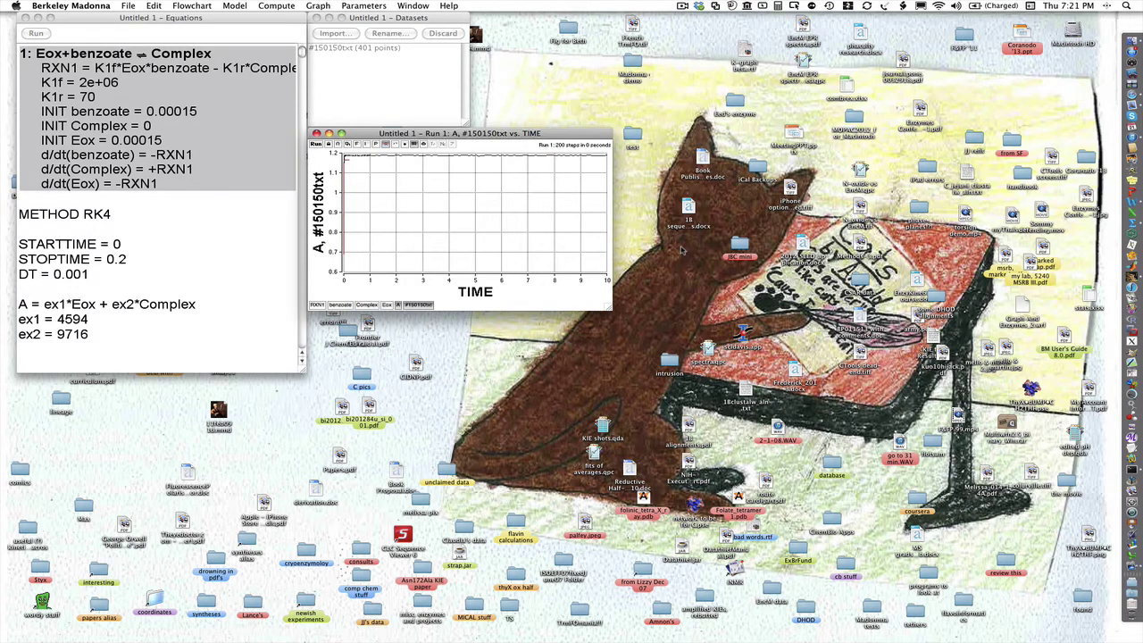
double_click(382, 277)
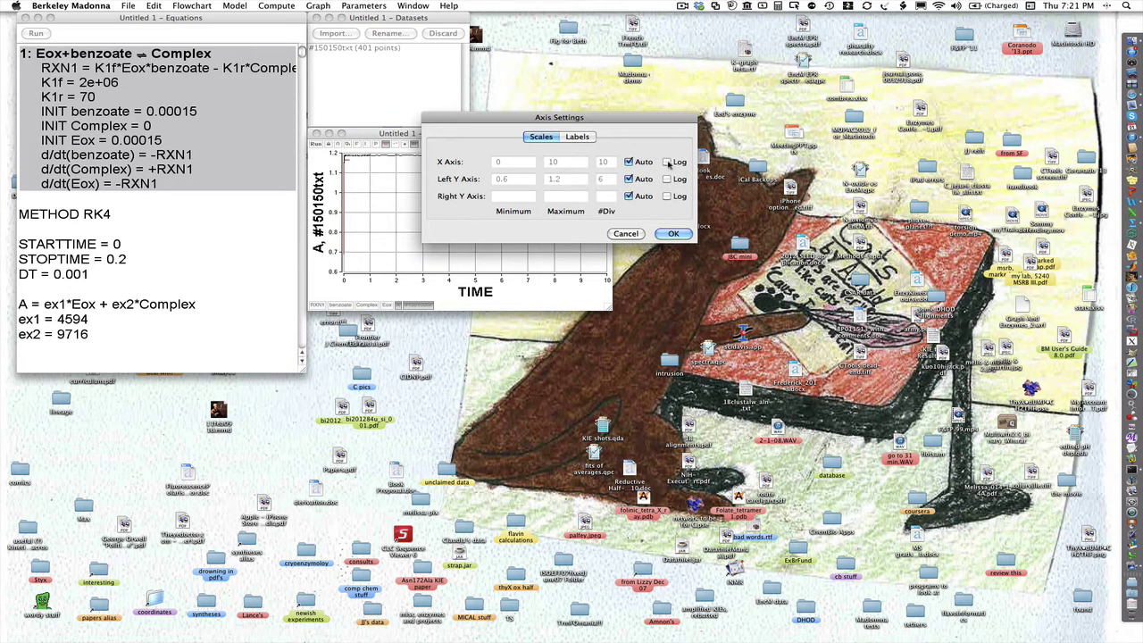
- Apply the logarithmic TIME axis spanning 0.001 to 10
left_click(671, 234)
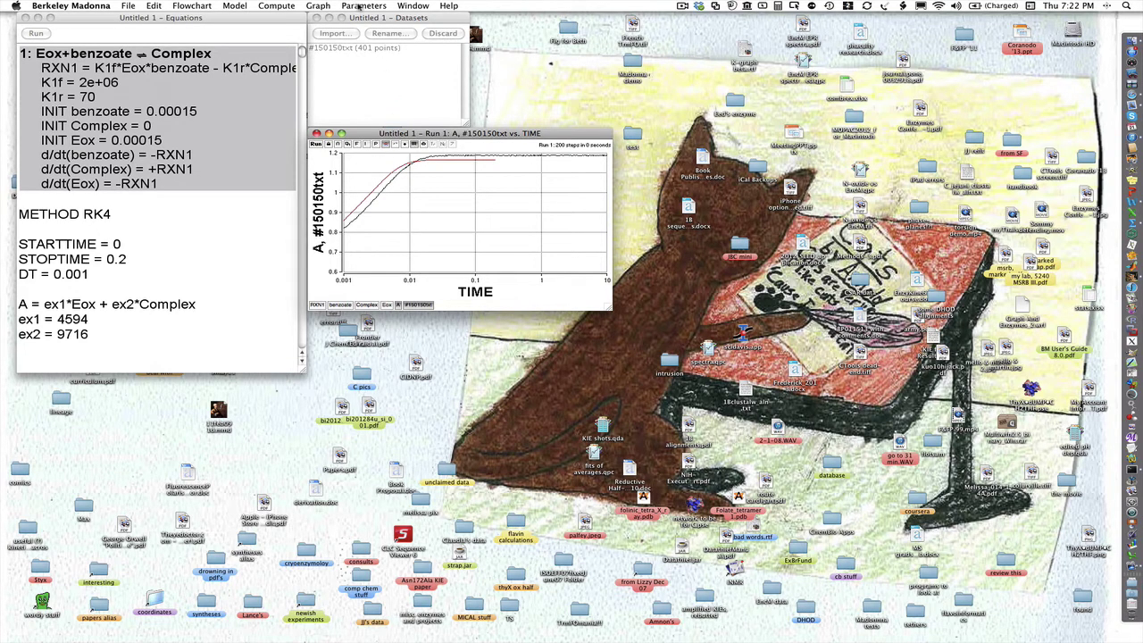
- Open the Parameters window and check K1f (2e+6) and K1r (70)
left_click(360, 6)
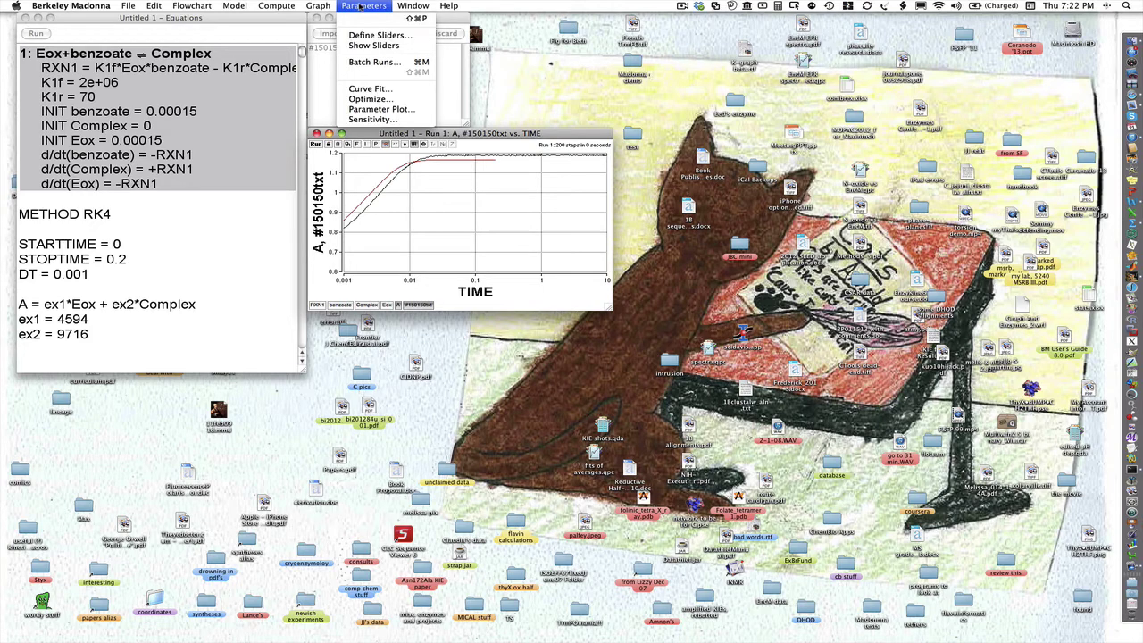
left_click(360, 20)
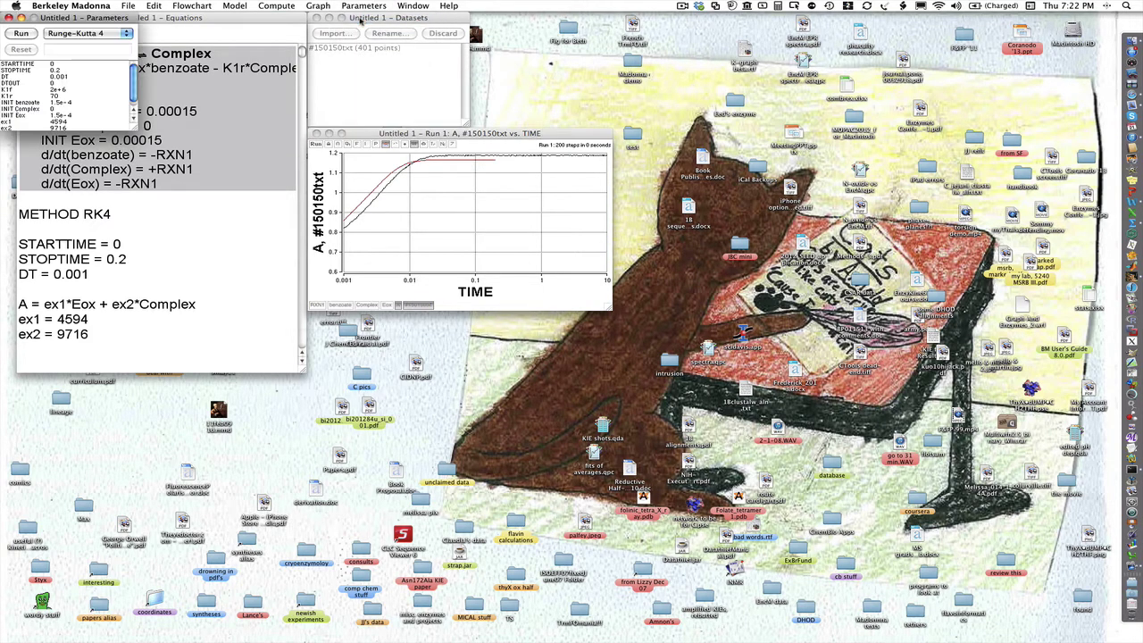
left_click(192, 188)
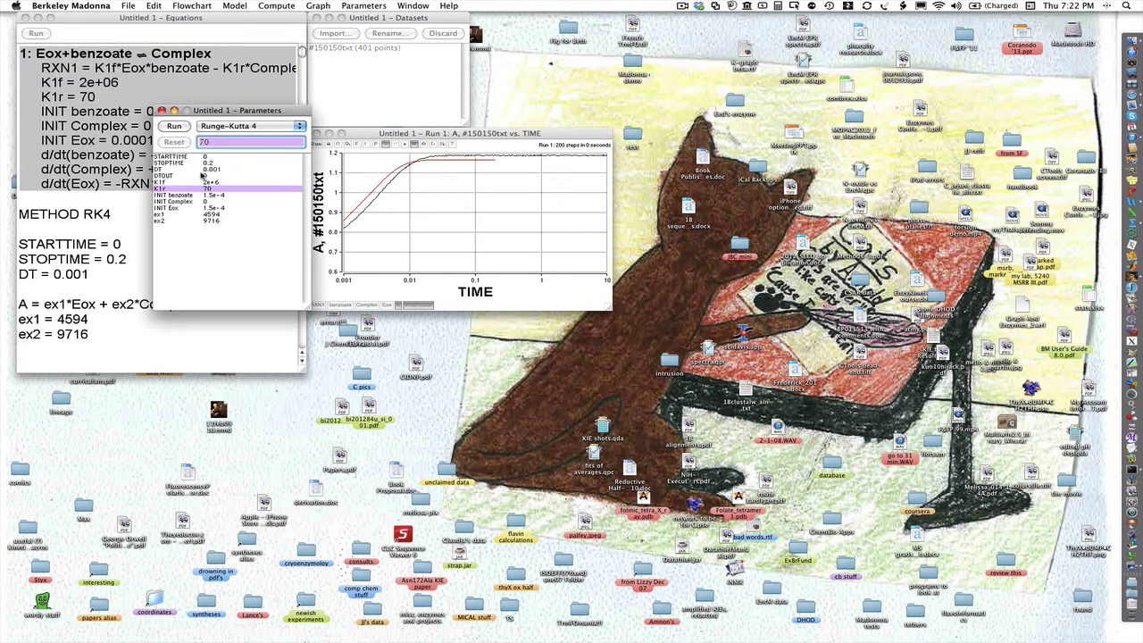
left_click(212, 183)
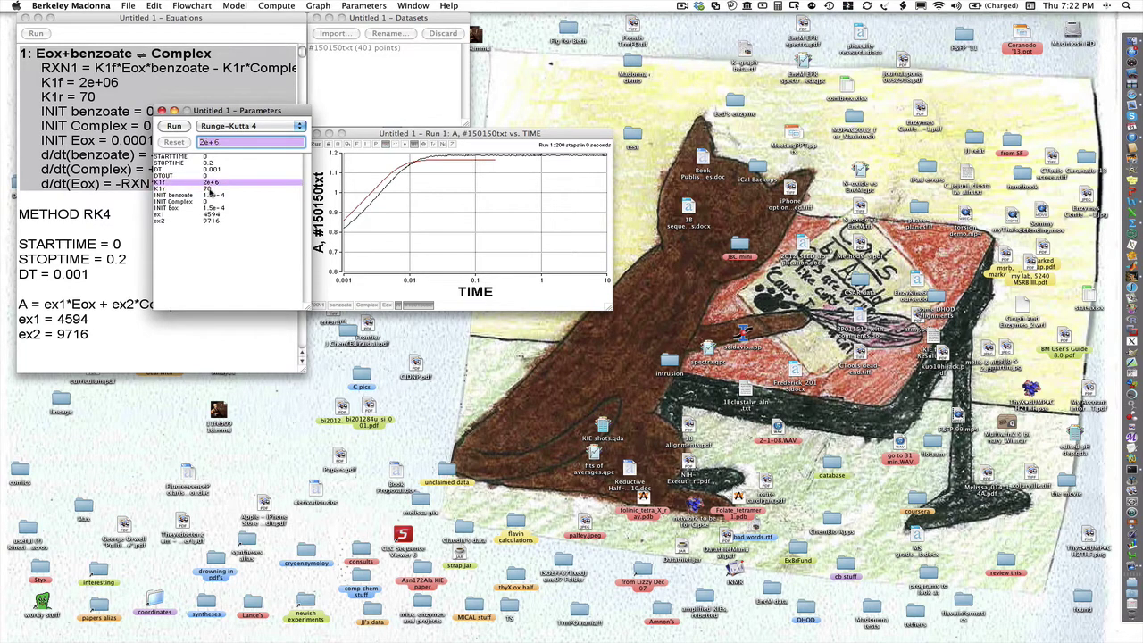
left_click(210, 190)
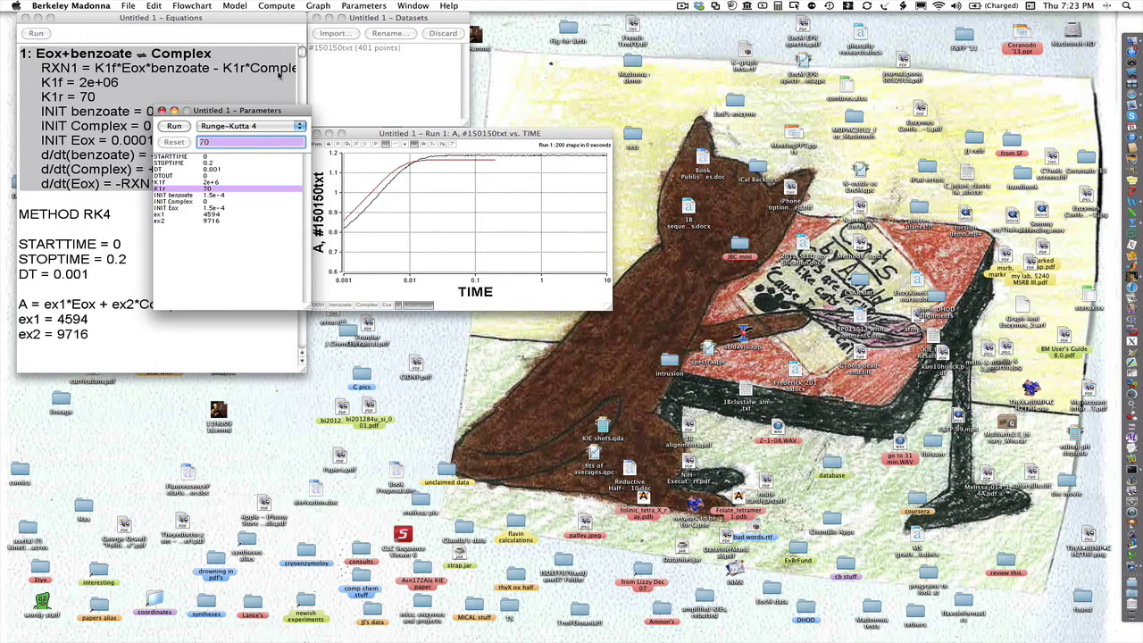
left_click(350, 6)
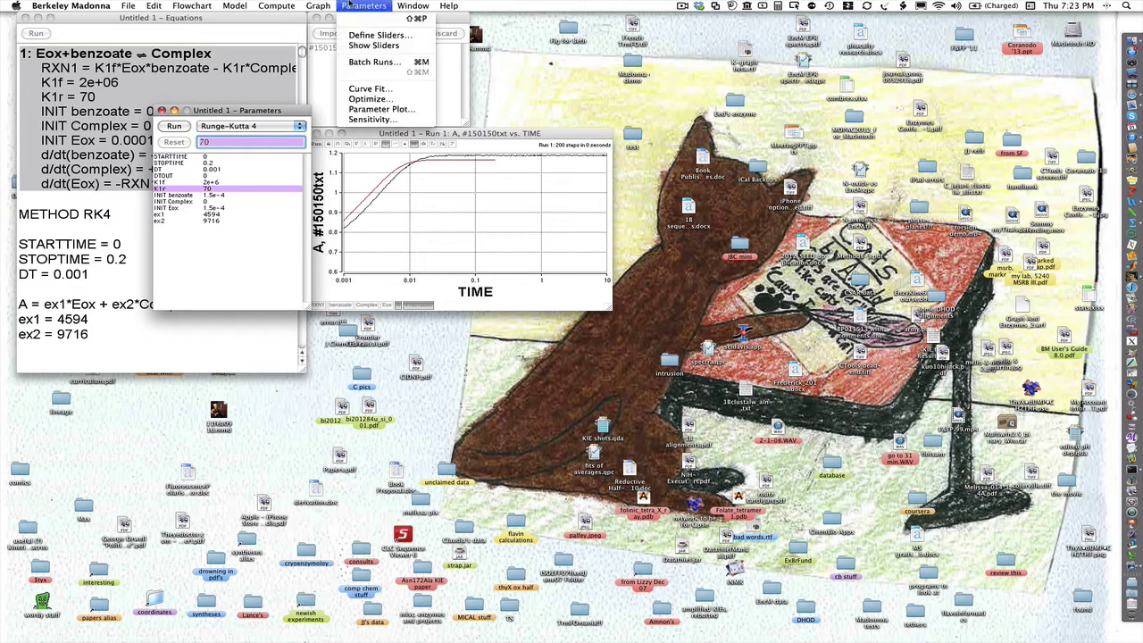
- Set up a Curve Fit fitting K1f with minimum 0 and maximum 1e10
left_click(384, 90)
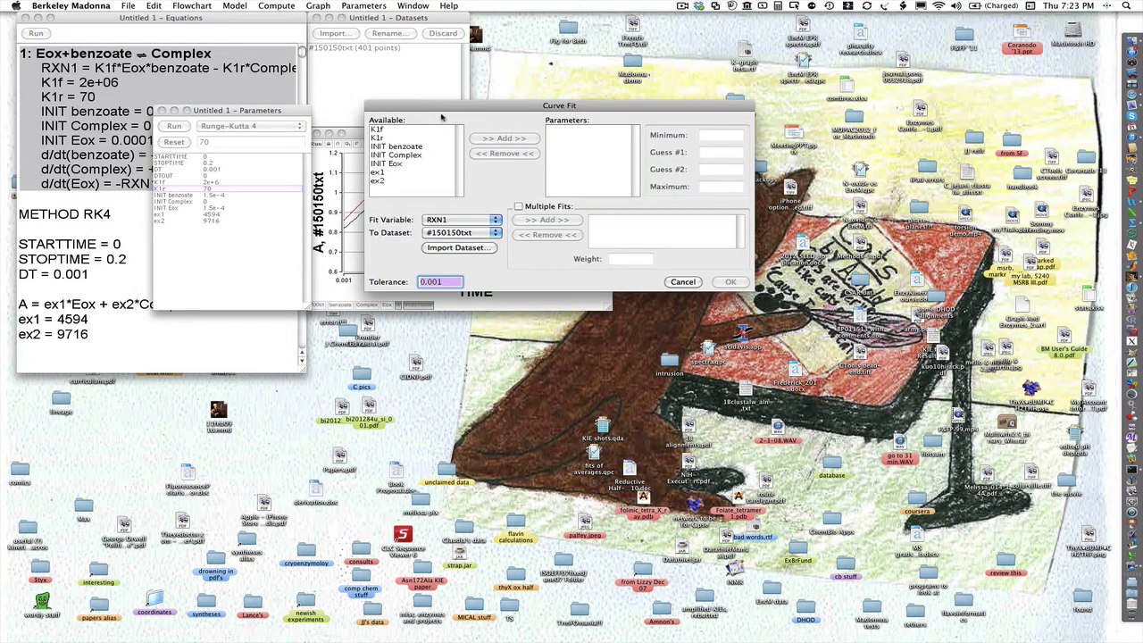
left_click_drag(440, 122, 360, 161)
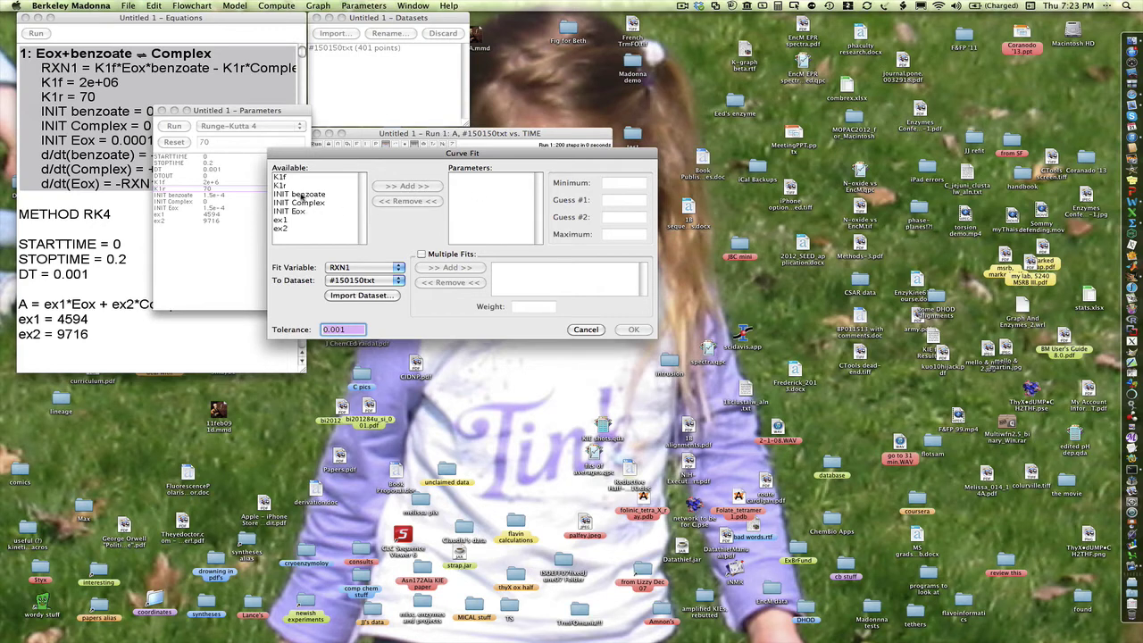
left_click(282, 179)
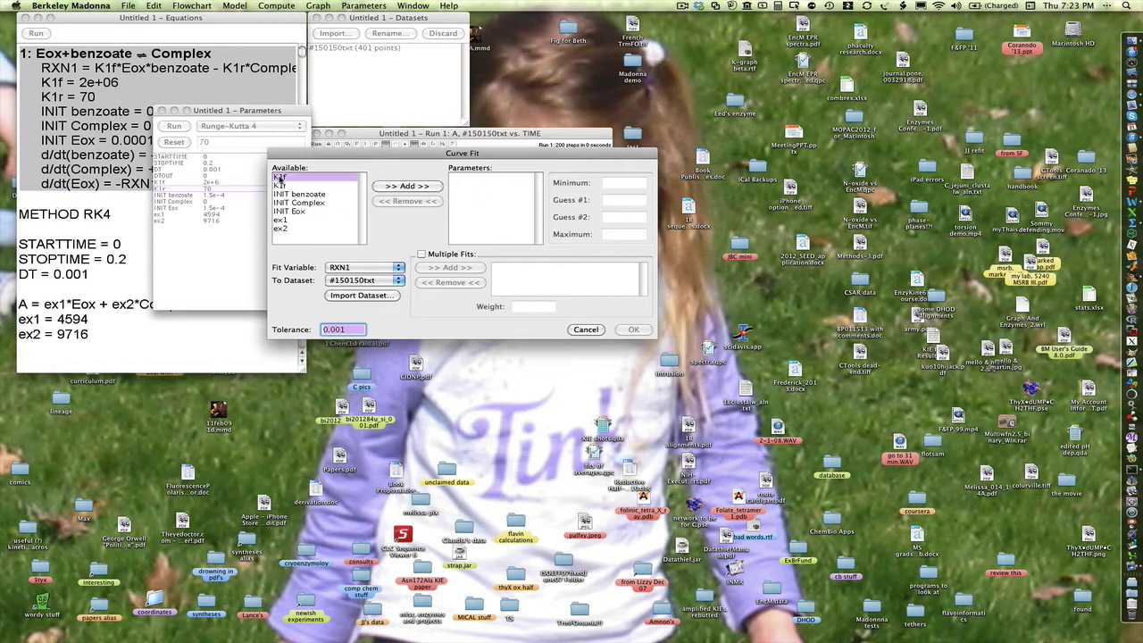
left_click(385, 187)
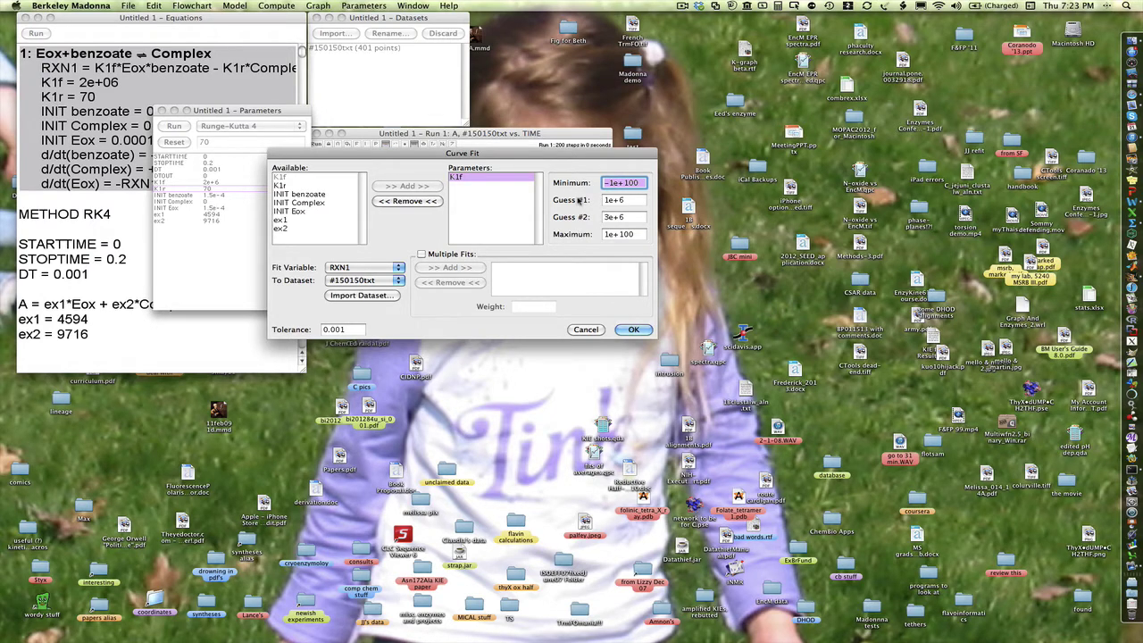
type("0")
left_click_drag(635, 233, 575, 234)
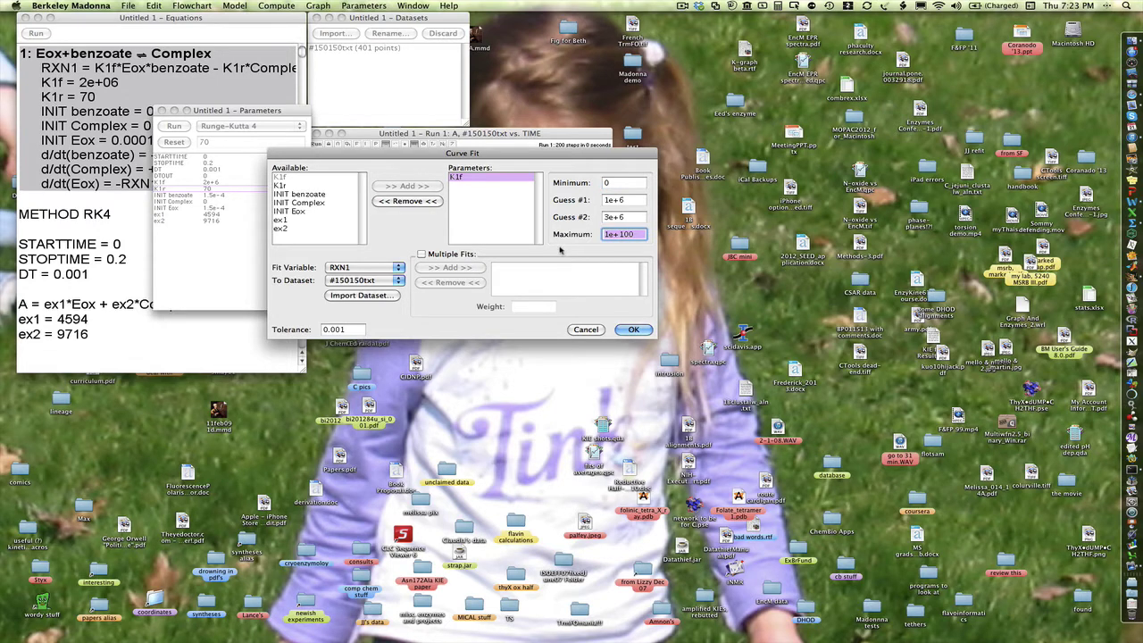
type("1")
- Add K1r to the fitted parameters with bounds 0 to 1000 and guesses 35 and 105
left_click(283, 186)
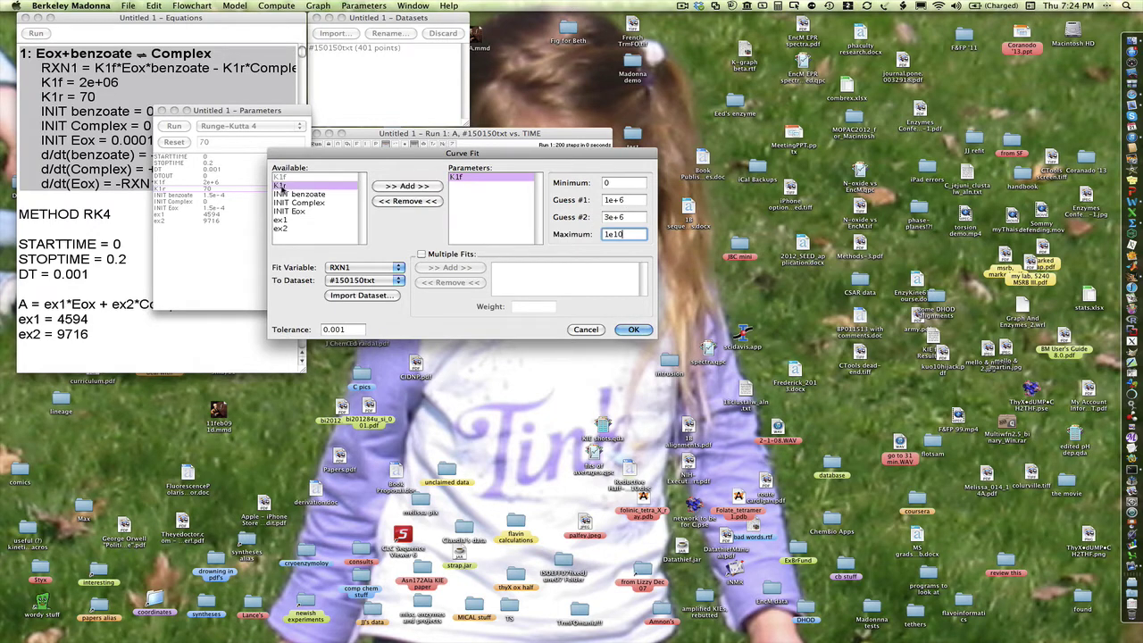
left_click(397, 186)
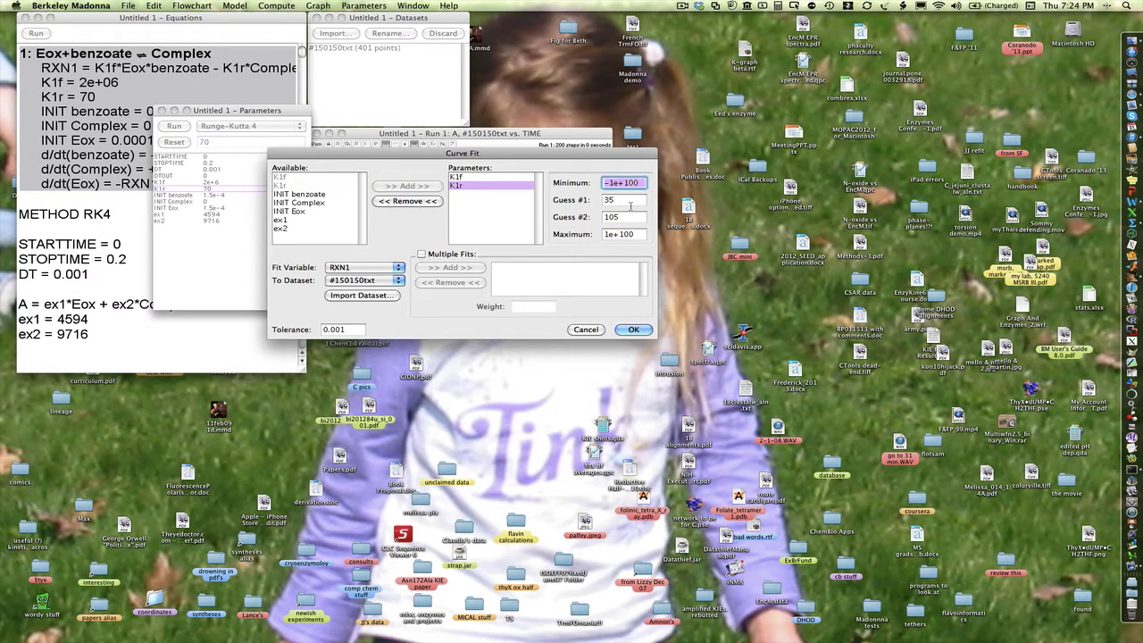
type("0")
left_click_drag(643, 235, 553, 237)
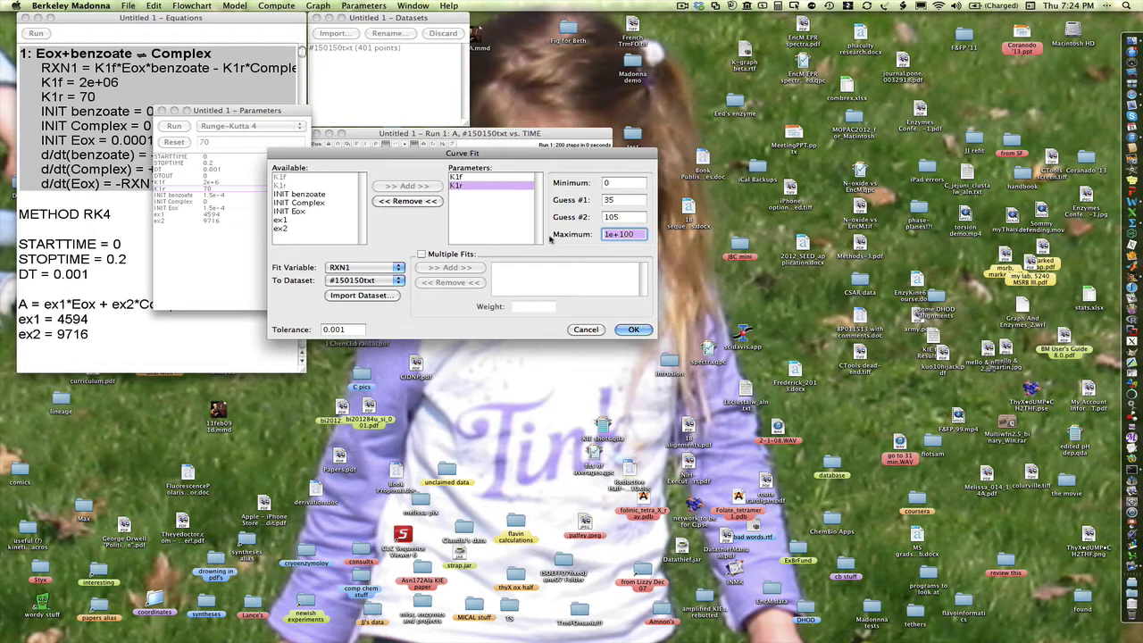
type("1")
- Set the fit variable to absorbance A, keeping #150150txt as the target dataset
left_click(355, 268)
left_click(356, 268)
left_click(356, 268)
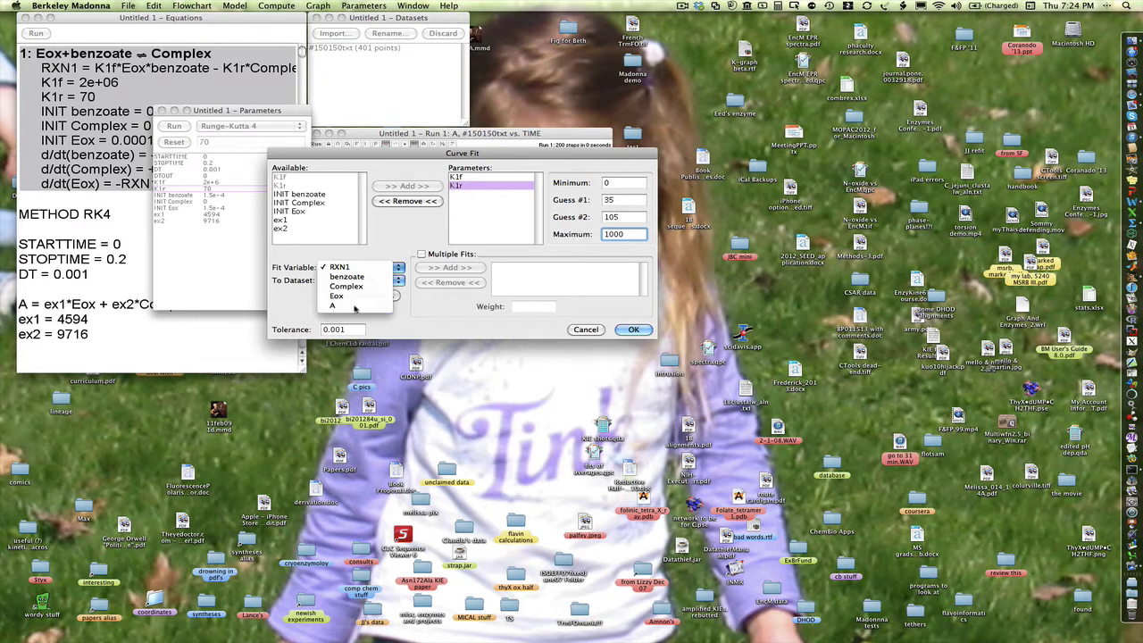
left_click(355, 307)
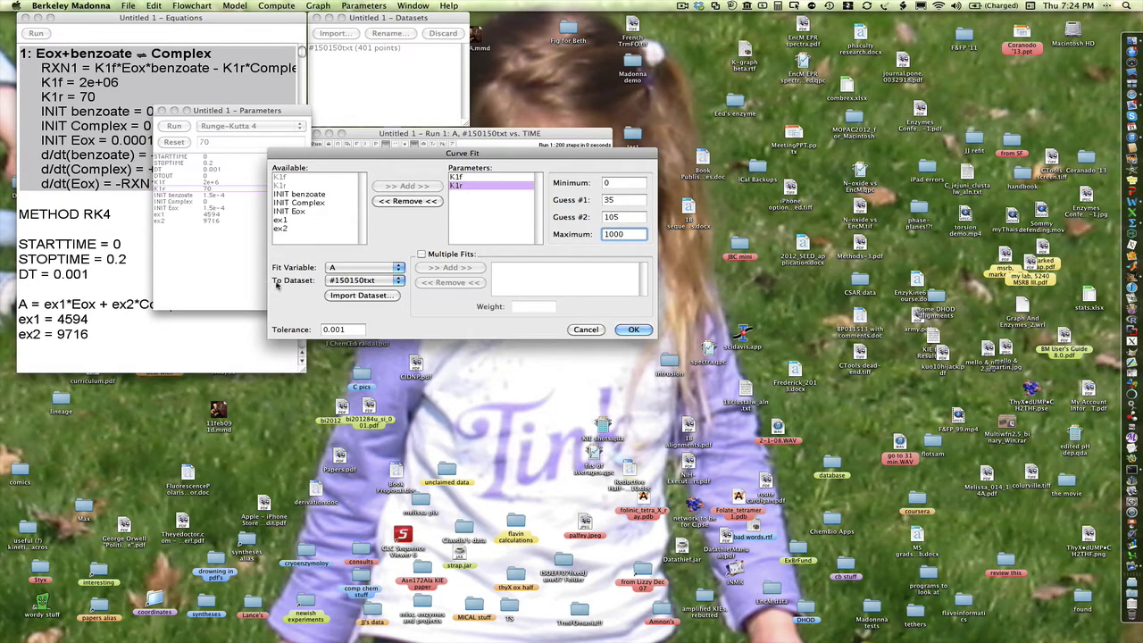
left_click(352, 284)
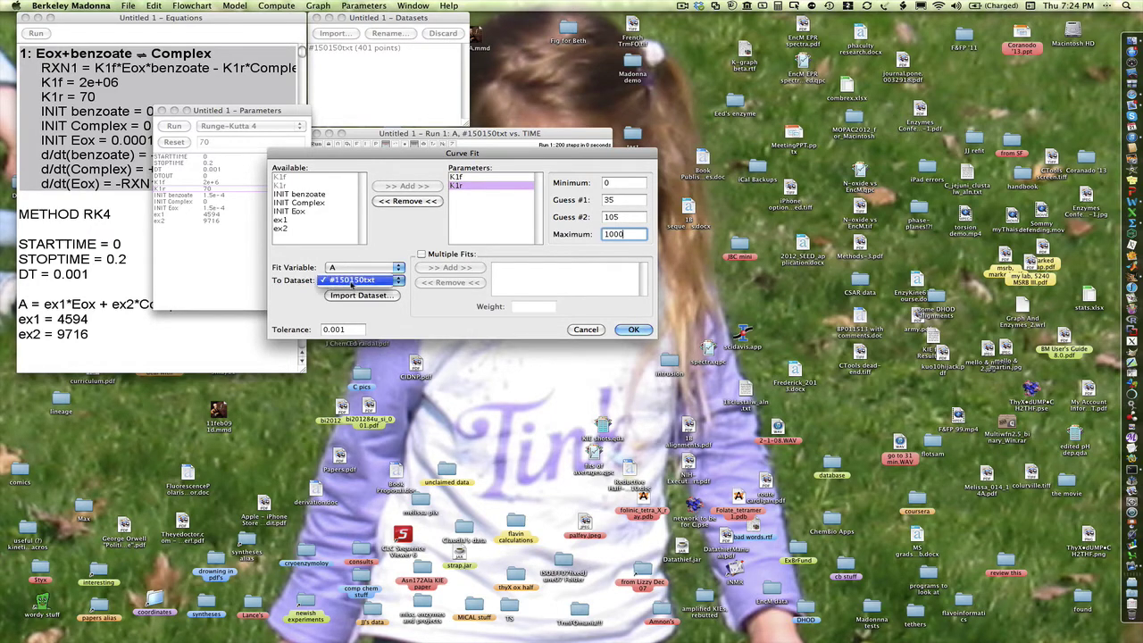
left_click(353, 282)
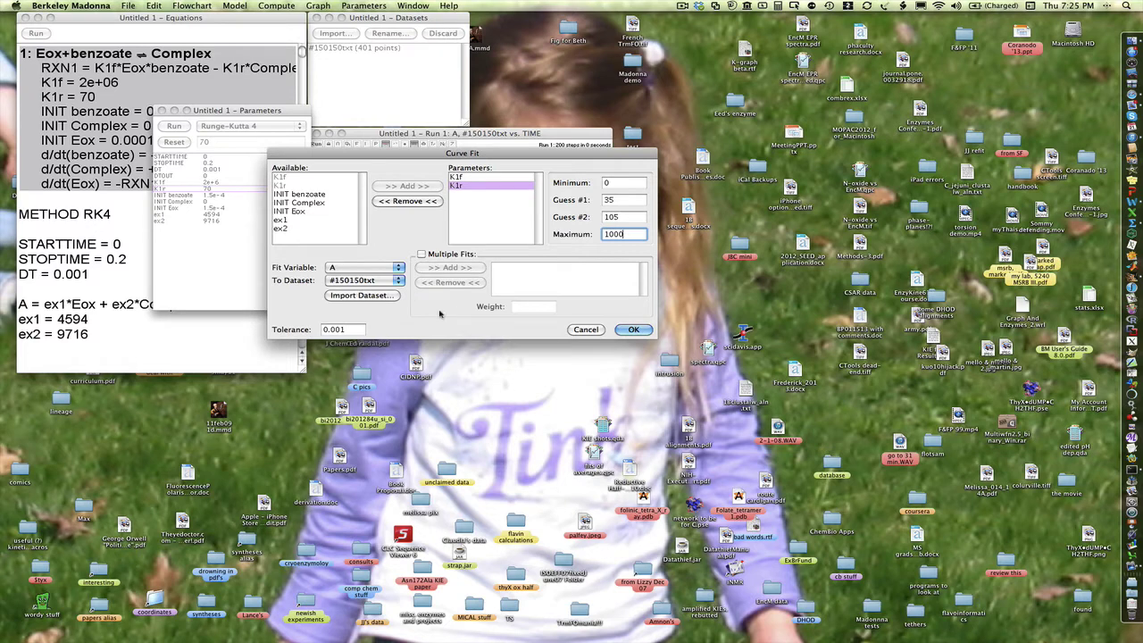
- Run the curve fit and read the fitted K1f (1.41154e+6) and K1r (40.3358)
left_click(633, 330)
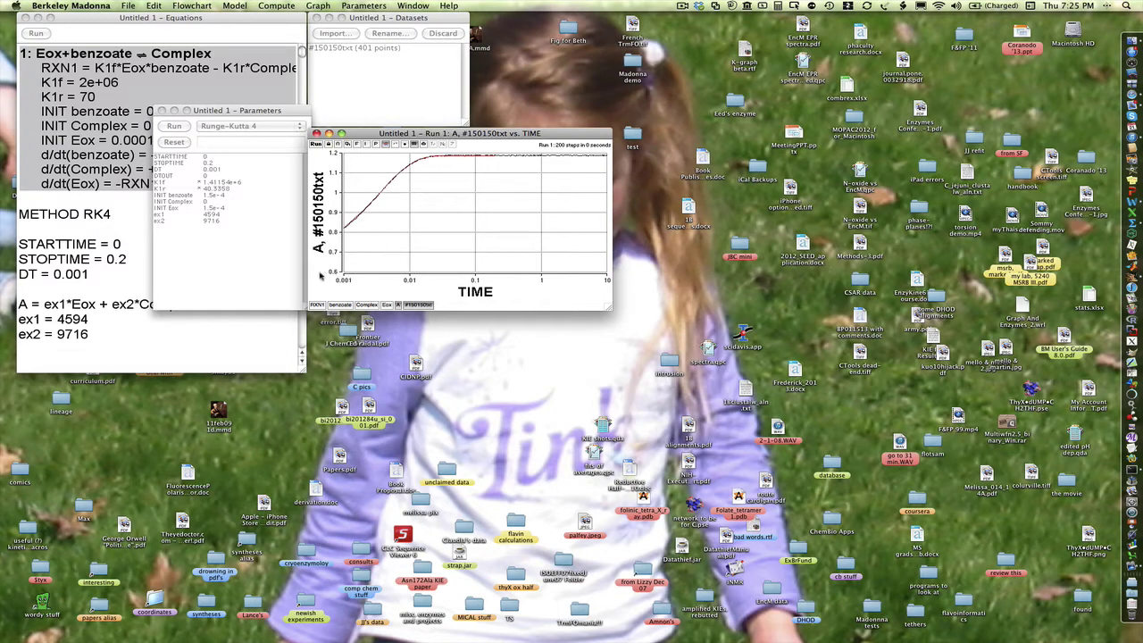
left_click(288, 277)
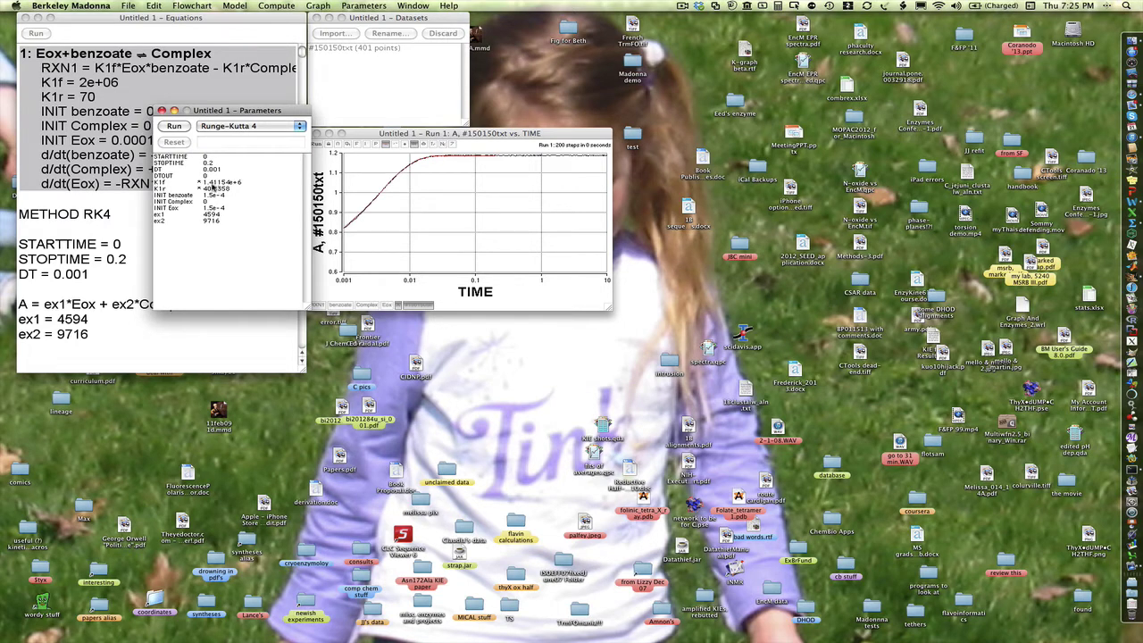
left_click(222, 183)
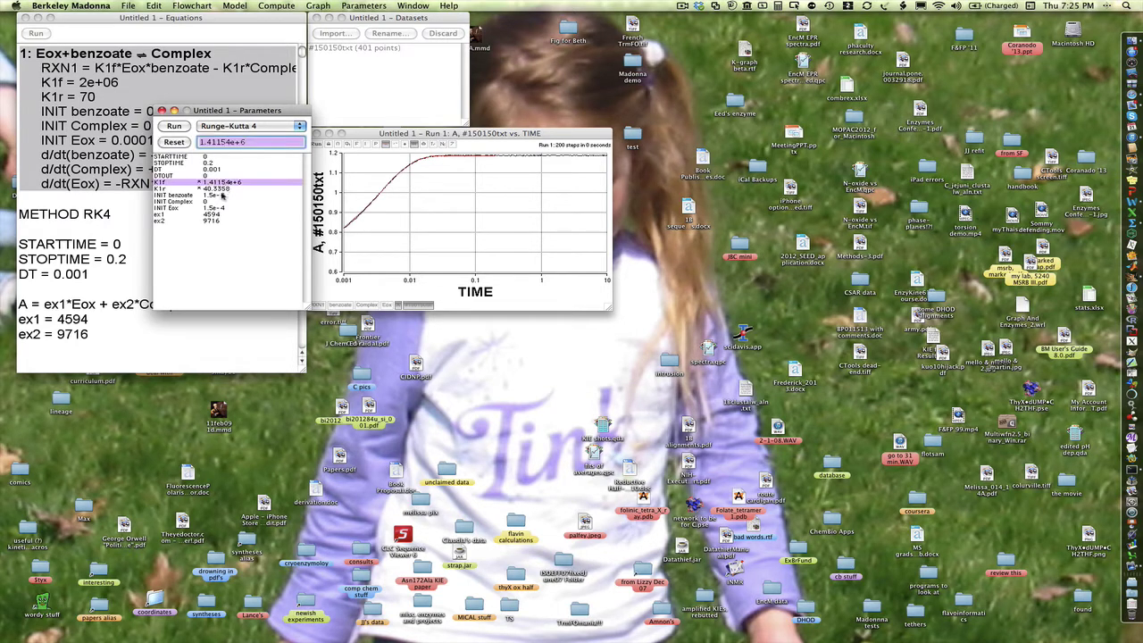
left_click(223, 190)
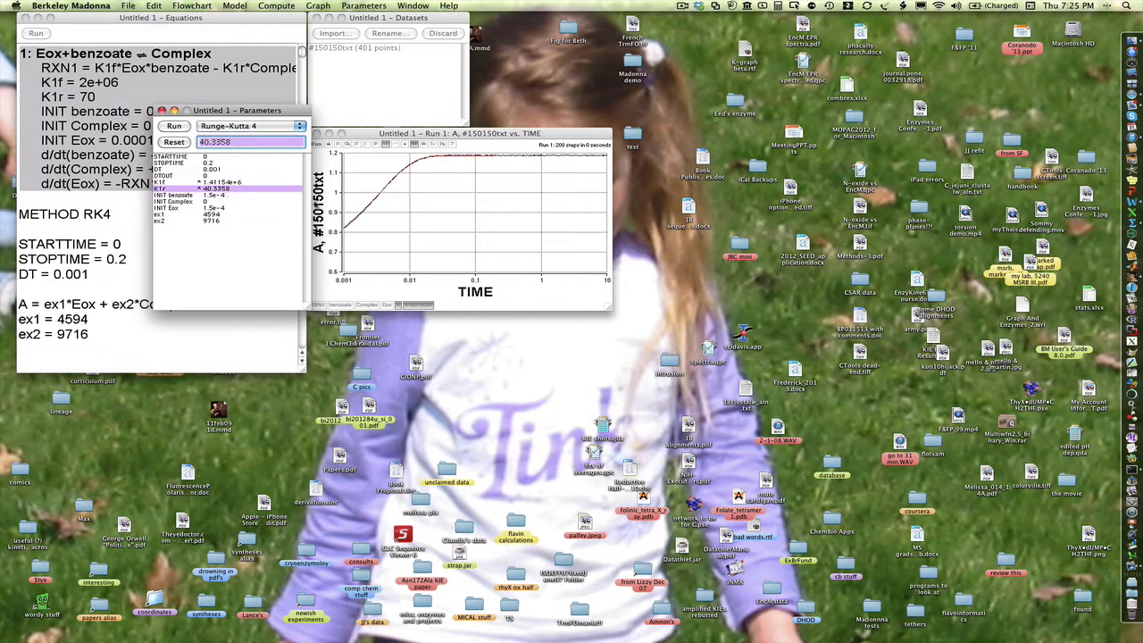
left_click(370, 207)
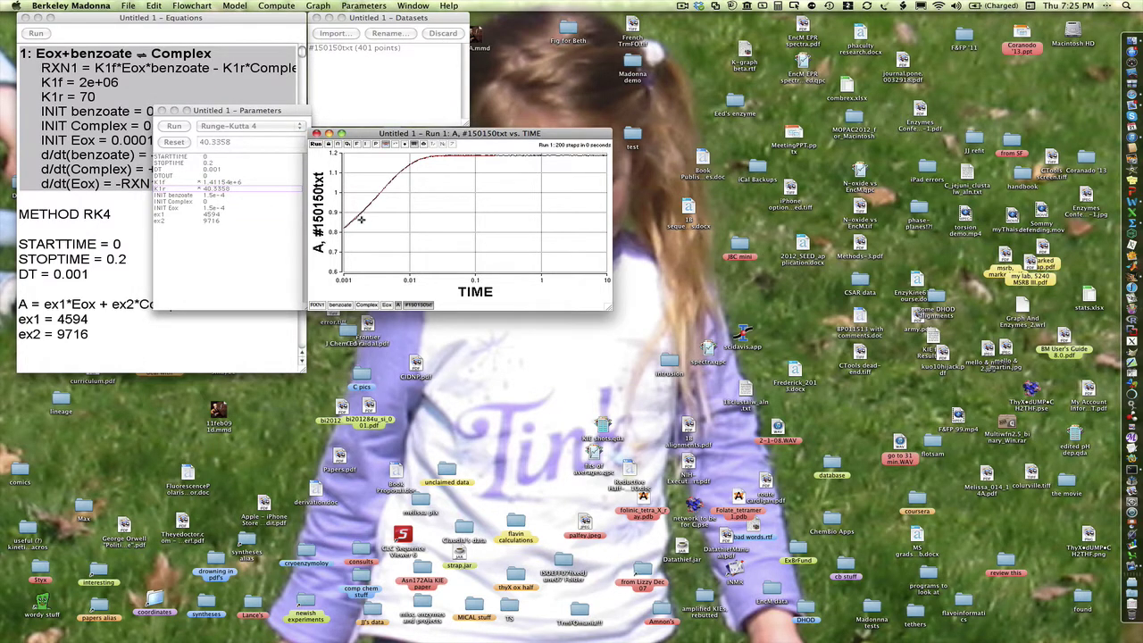
key("super+shift+p")
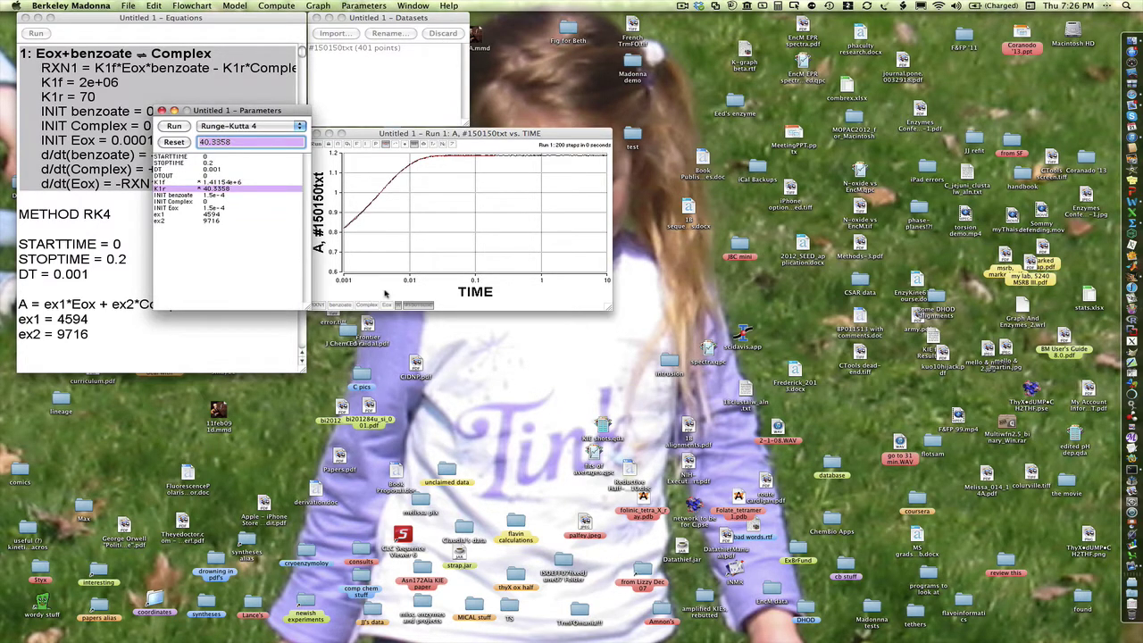